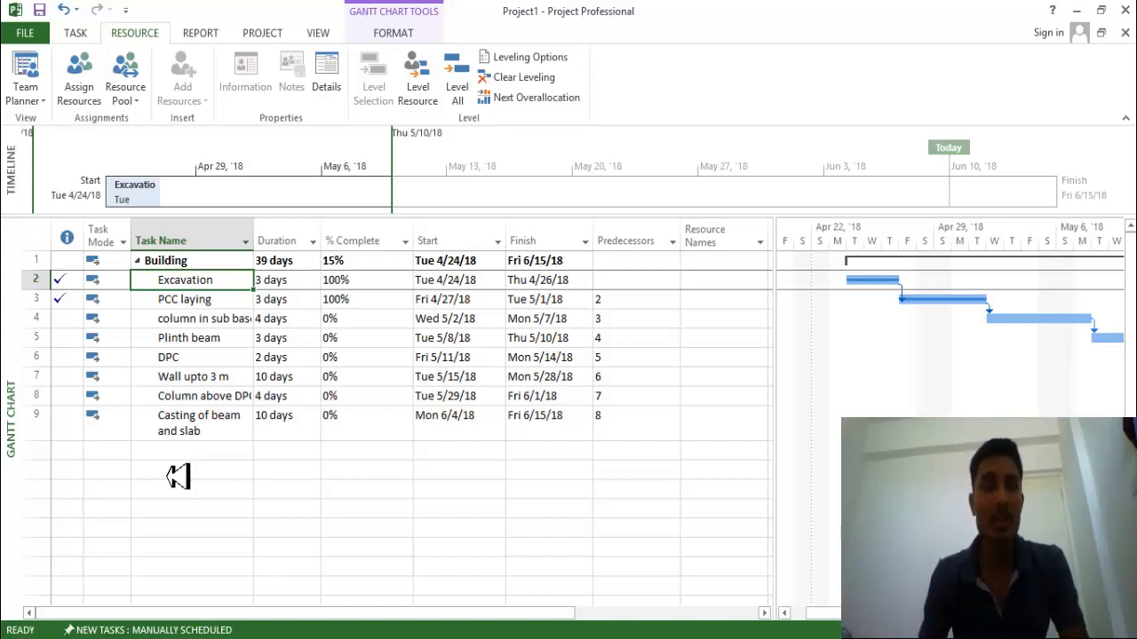
Switch from the Gantt chart to the Resource Sheet view via the view bar.
right_click(13, 261)
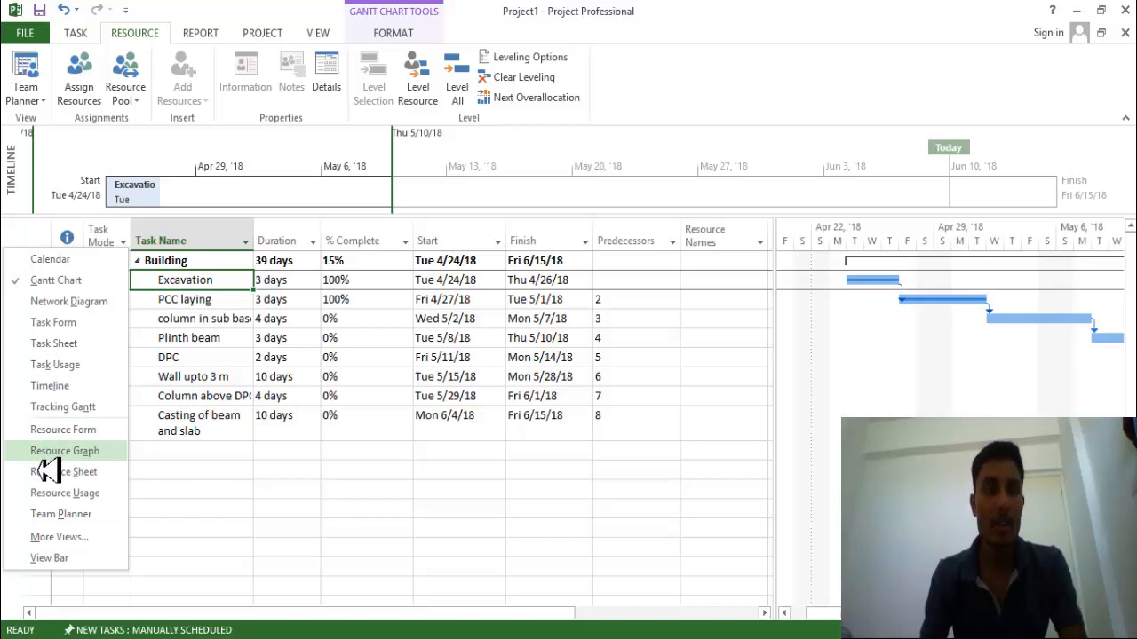
click(63, 471)
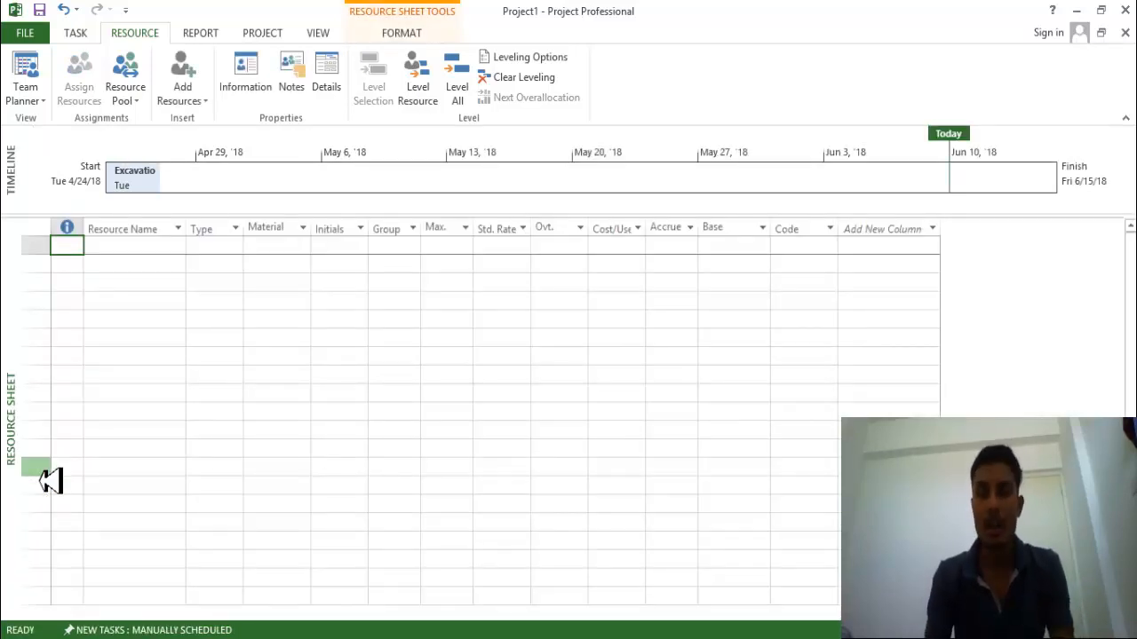
Enter six resource names: Engineer, PMO, Mason, Beldar, QS and Site Super.
key(Right)
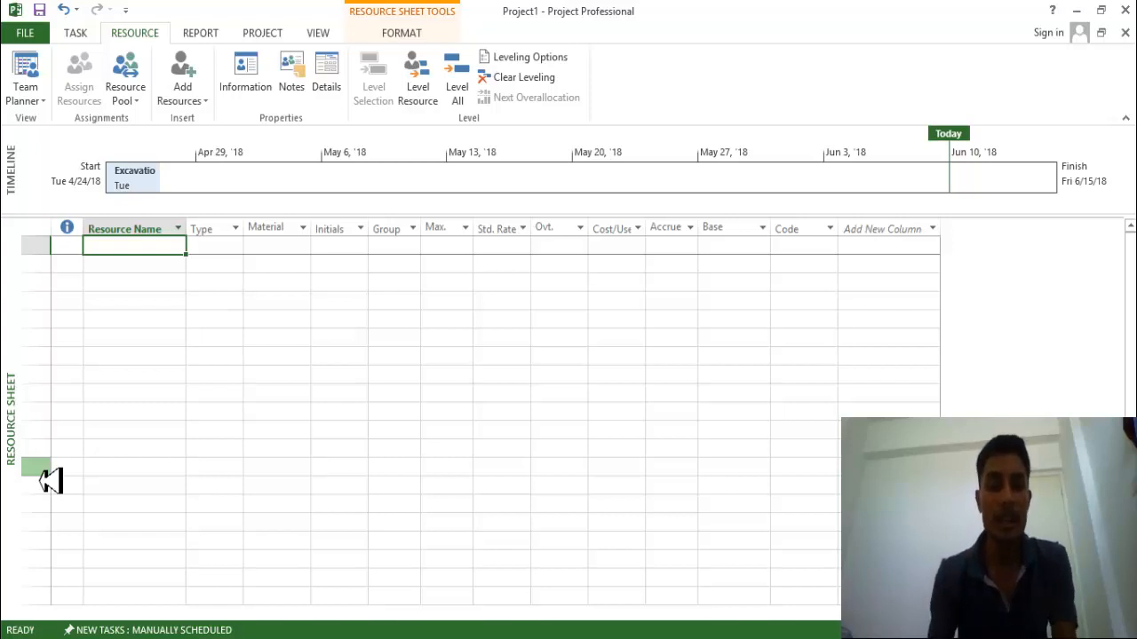
text(Engin)
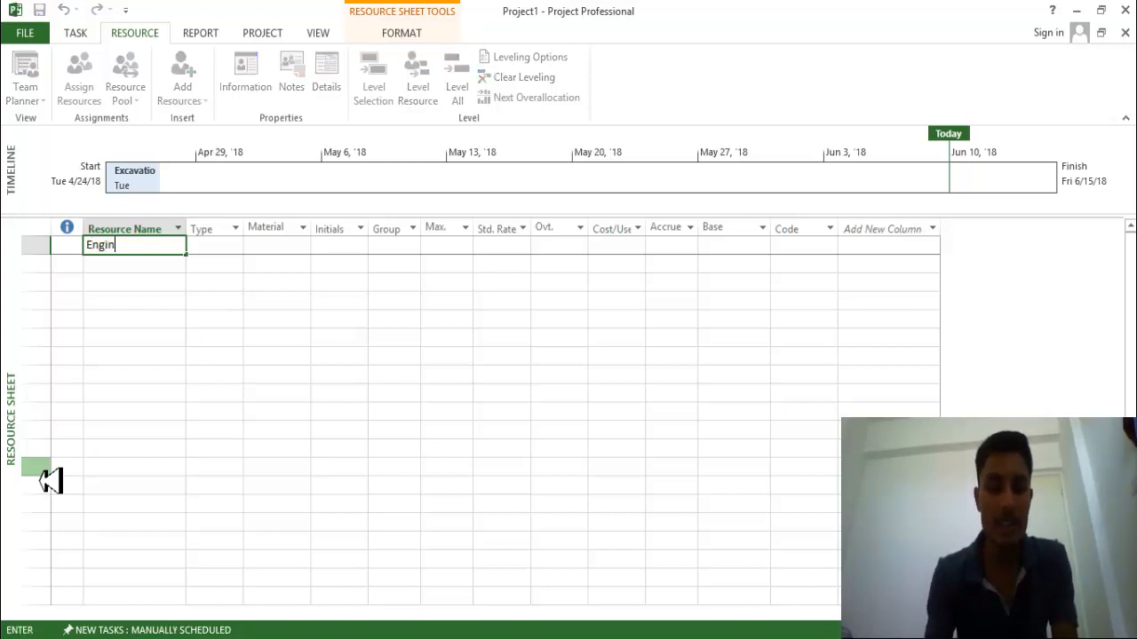
key(Return)
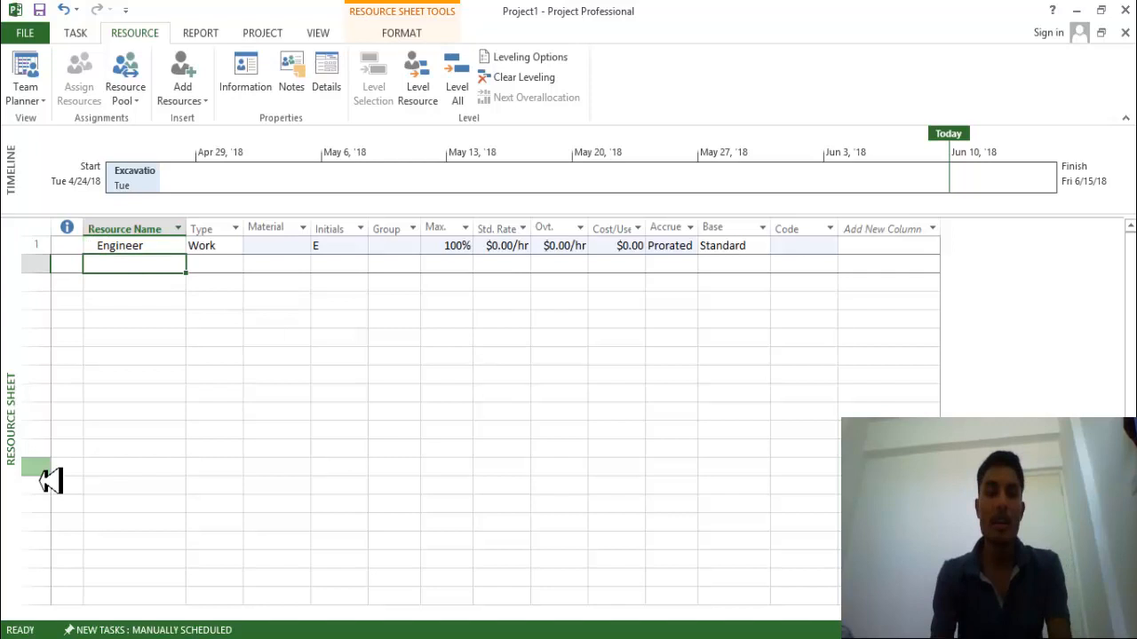
text(PM)
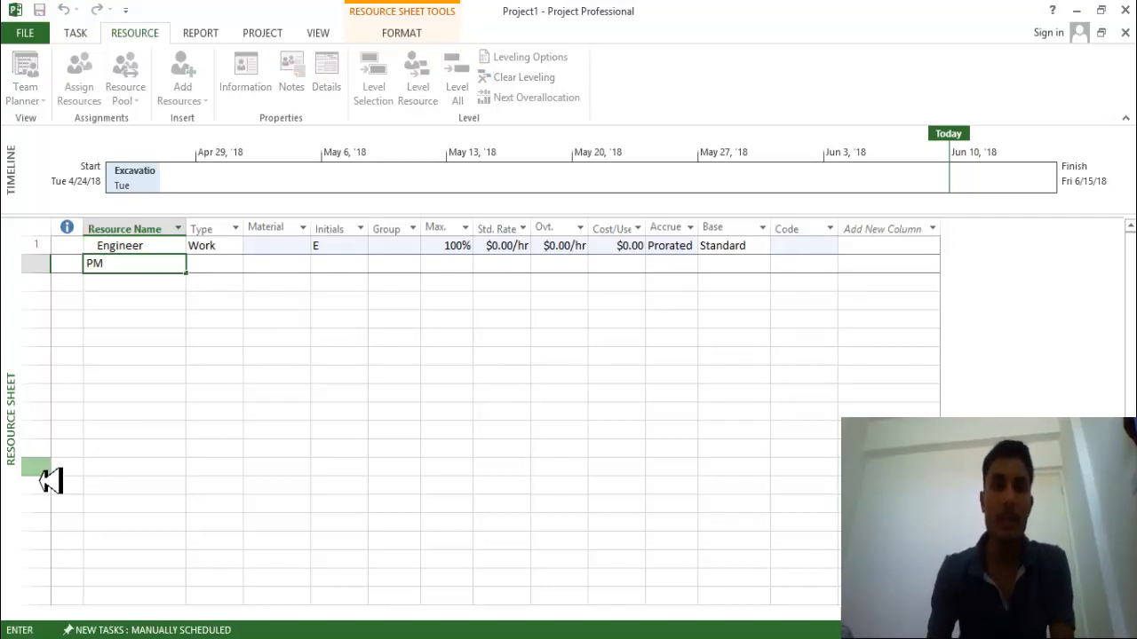
key(Return)
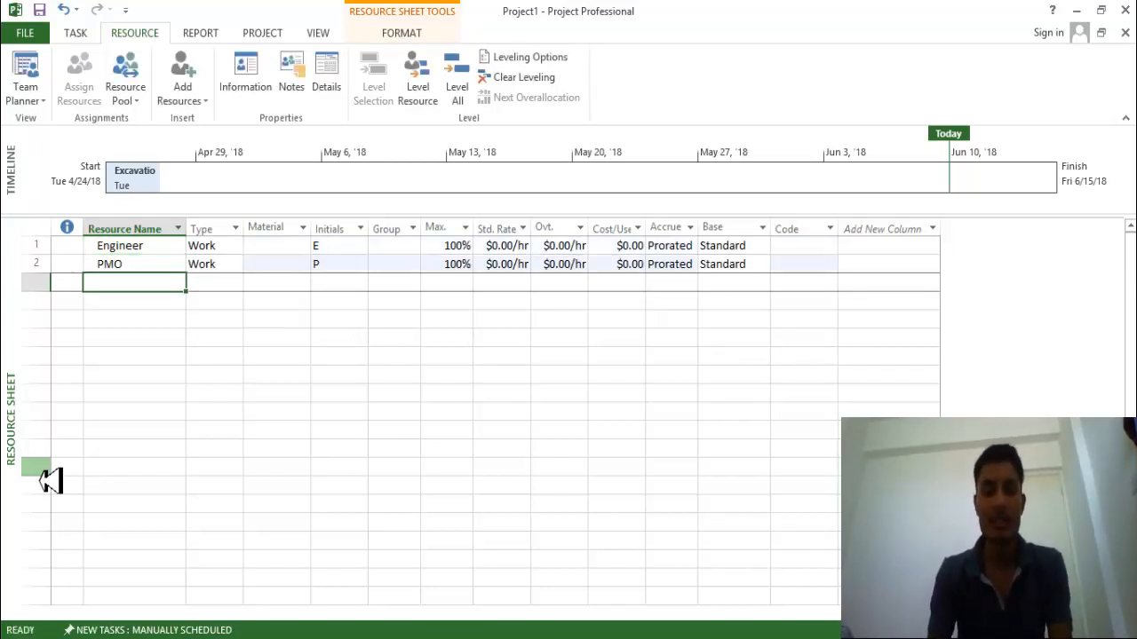
text(Mas)
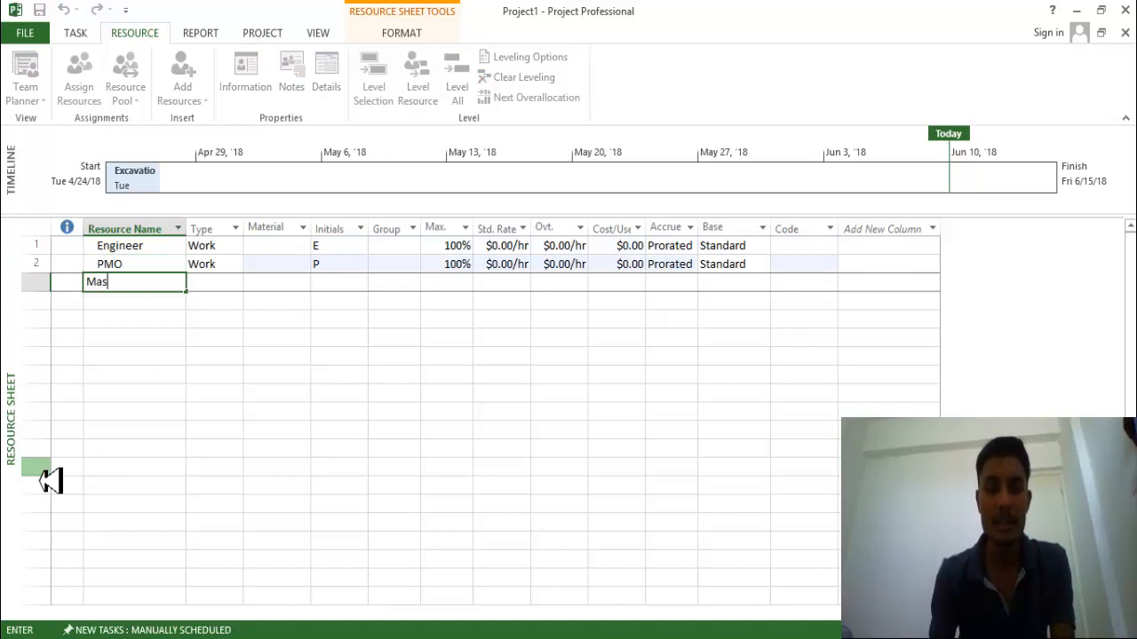
text(on)
key(Return)
text(B)
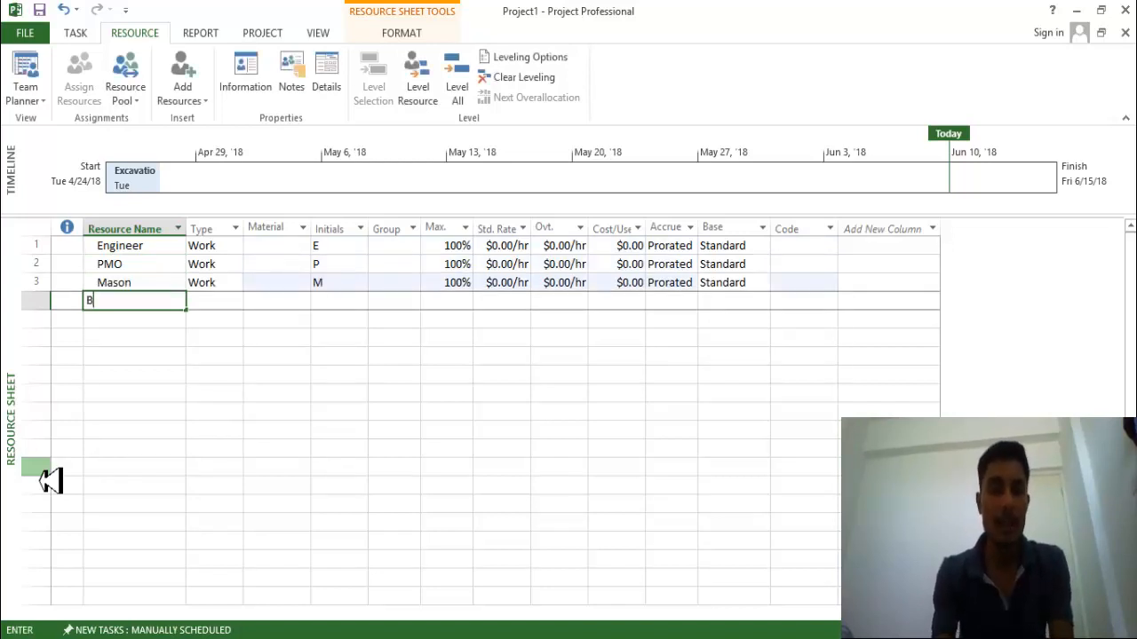
text(eldar)
key(Return)
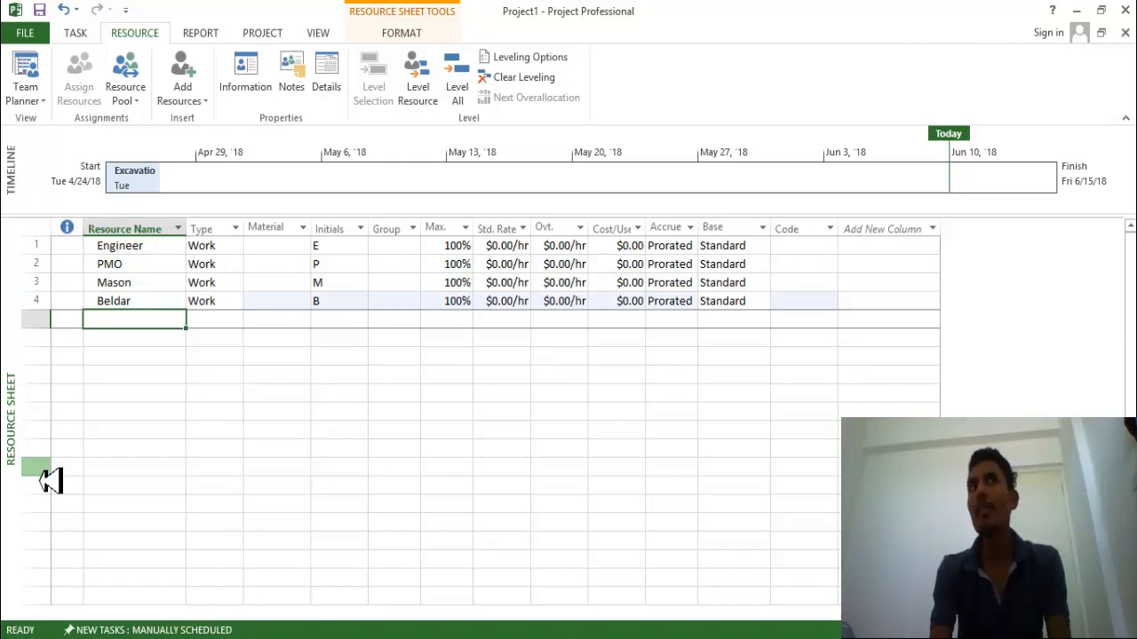
text(Q)
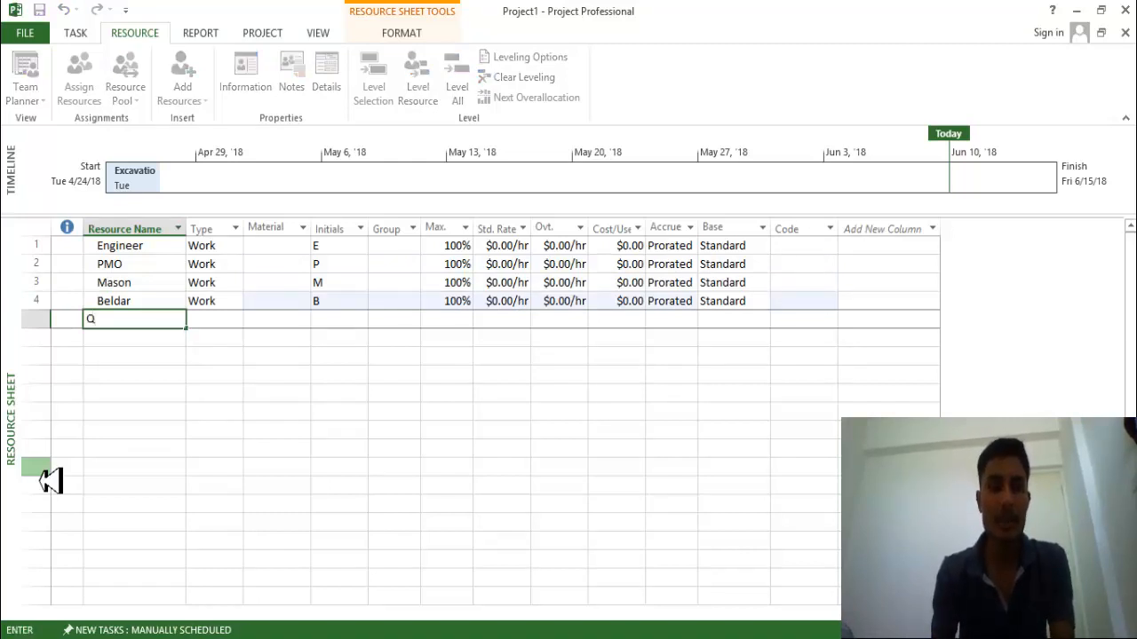
text(S)
key(Return)
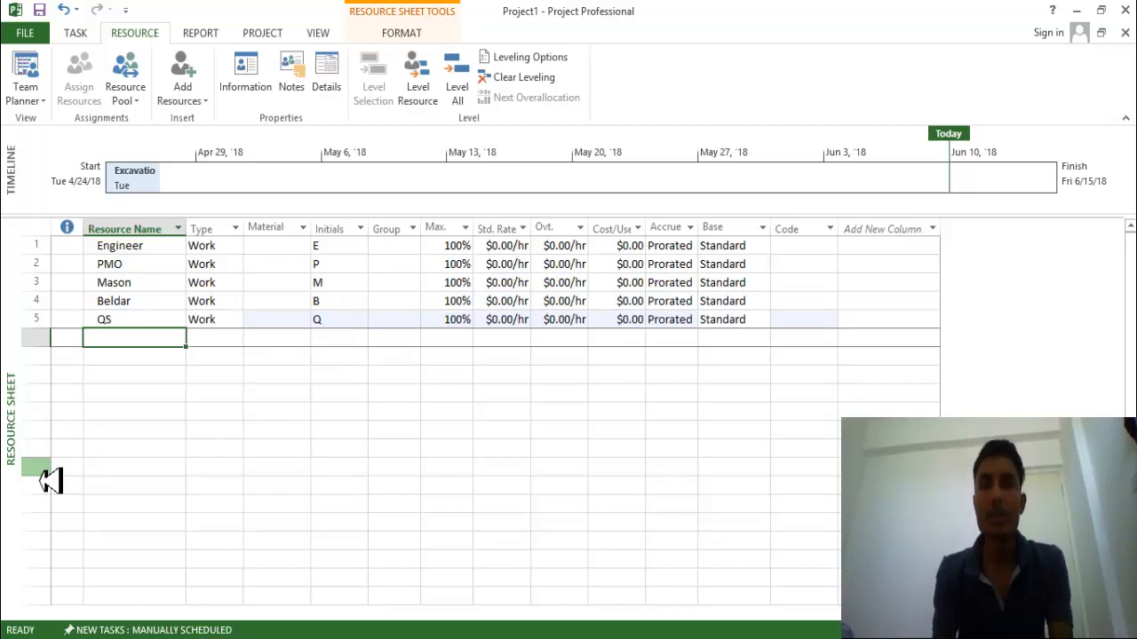
text(Site)
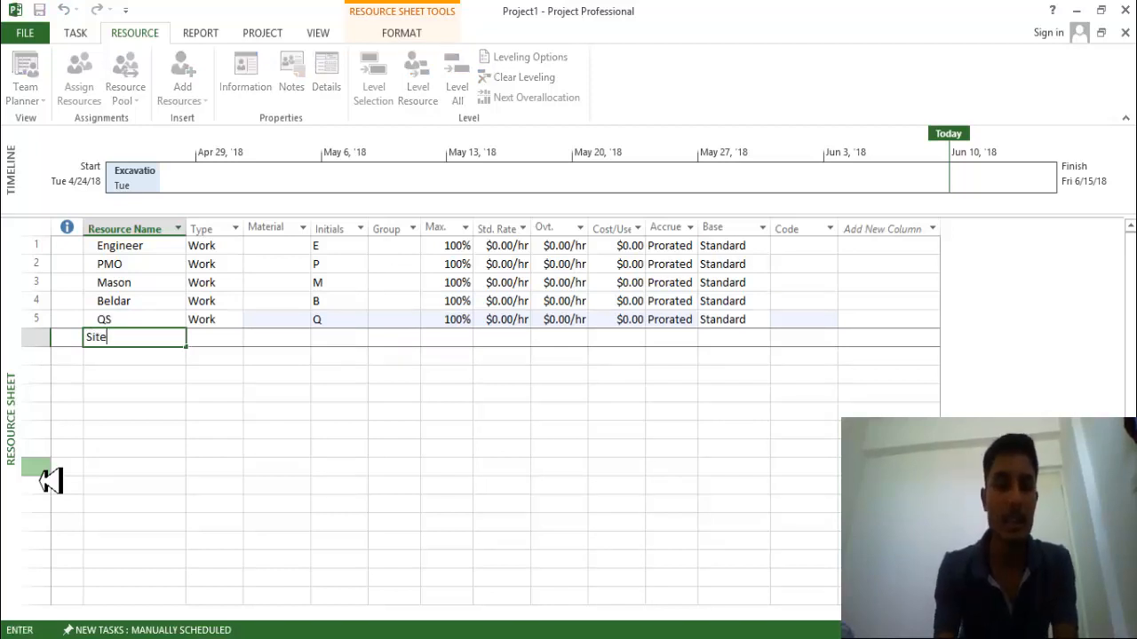
text( Super)
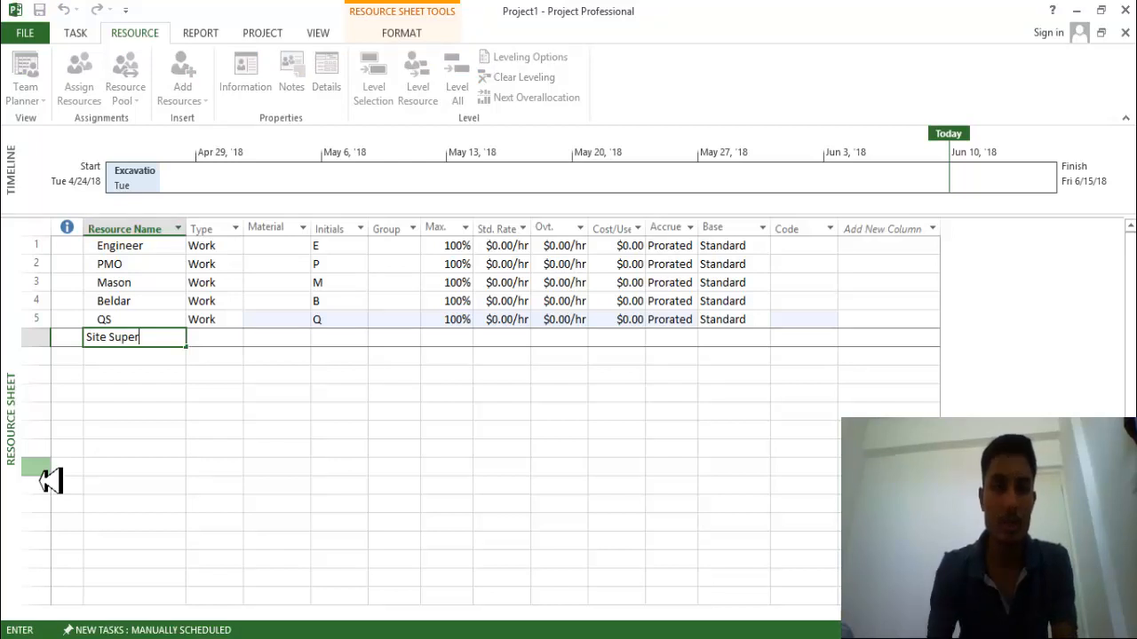
key(Return)
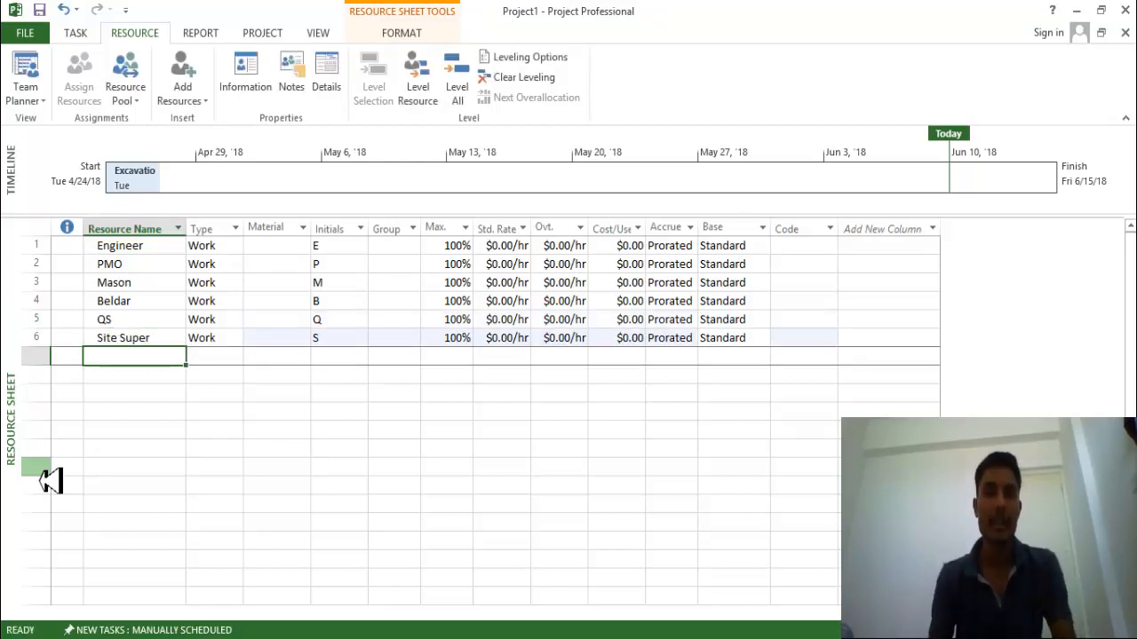
Review the Engineer resource's Type choices and keep it as Work.
key(Right)
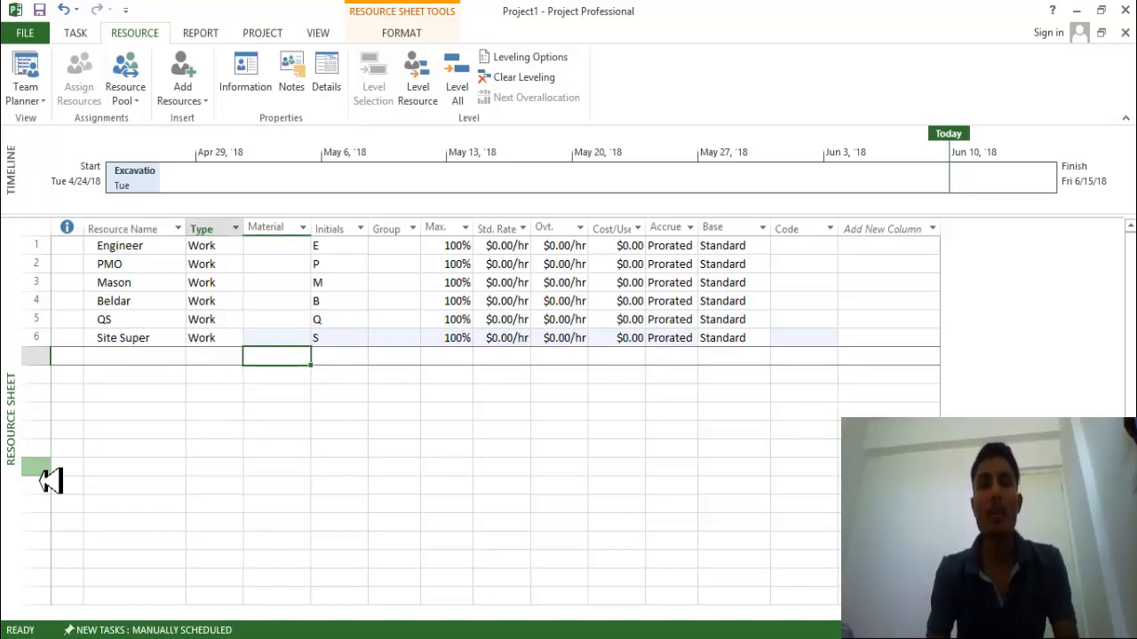
key(Up)
key(Left)
key(Up)
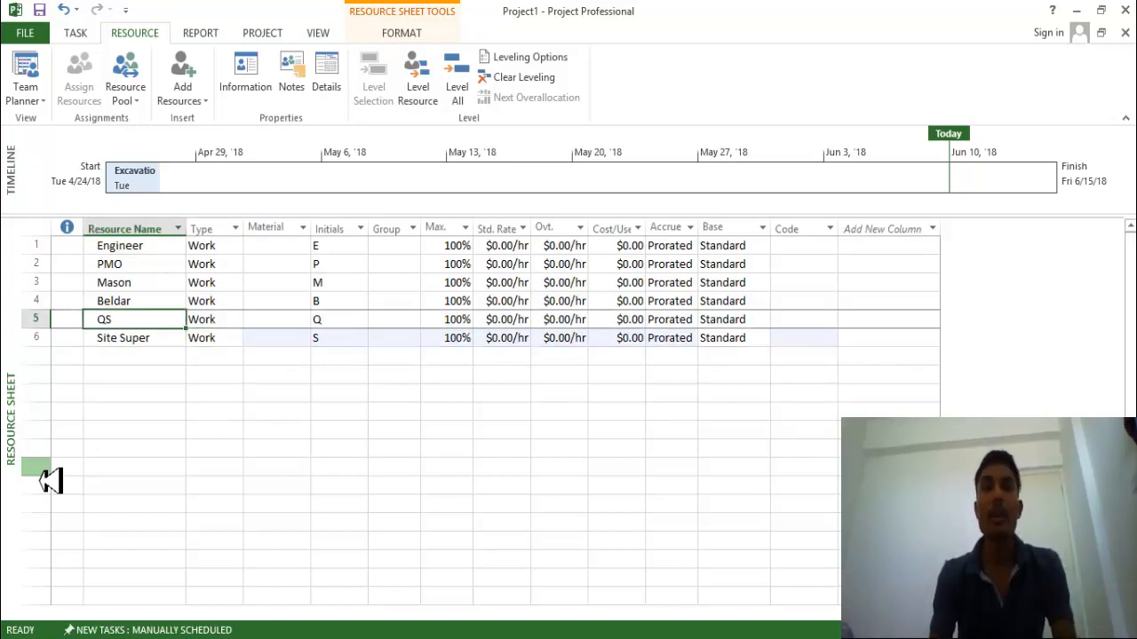
click(202, 246)
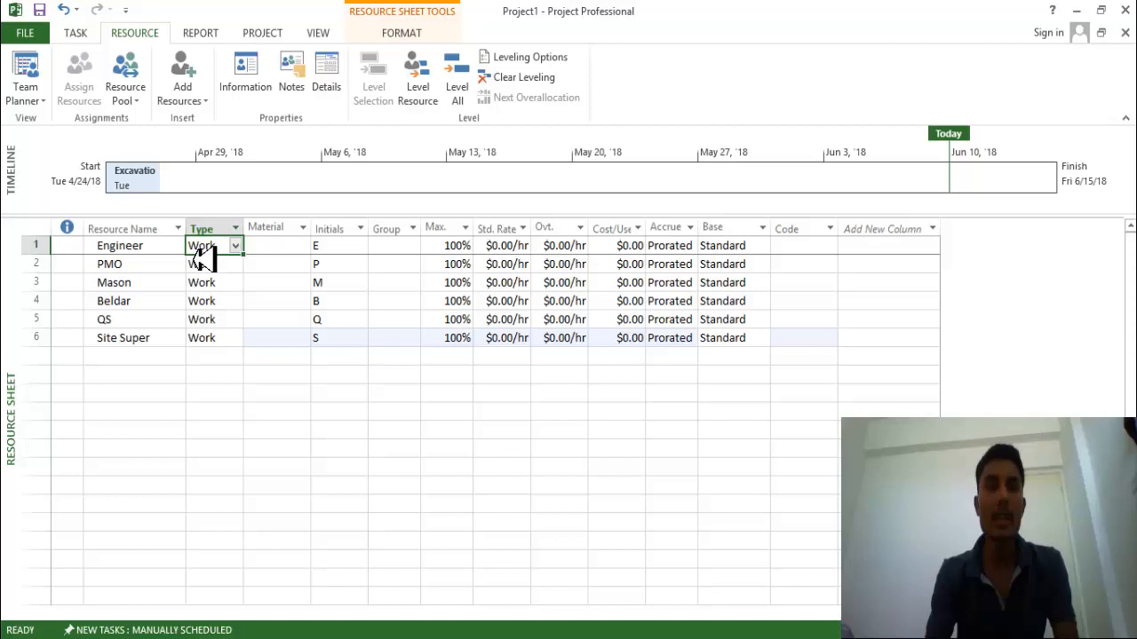
click(236, 246)
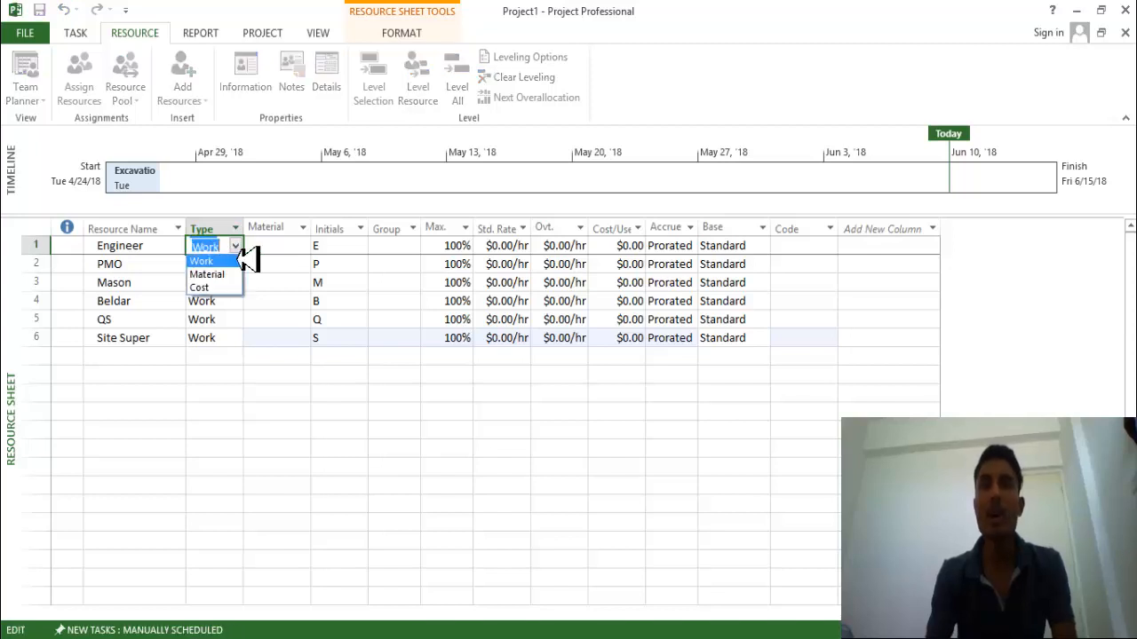
click(213, 263)
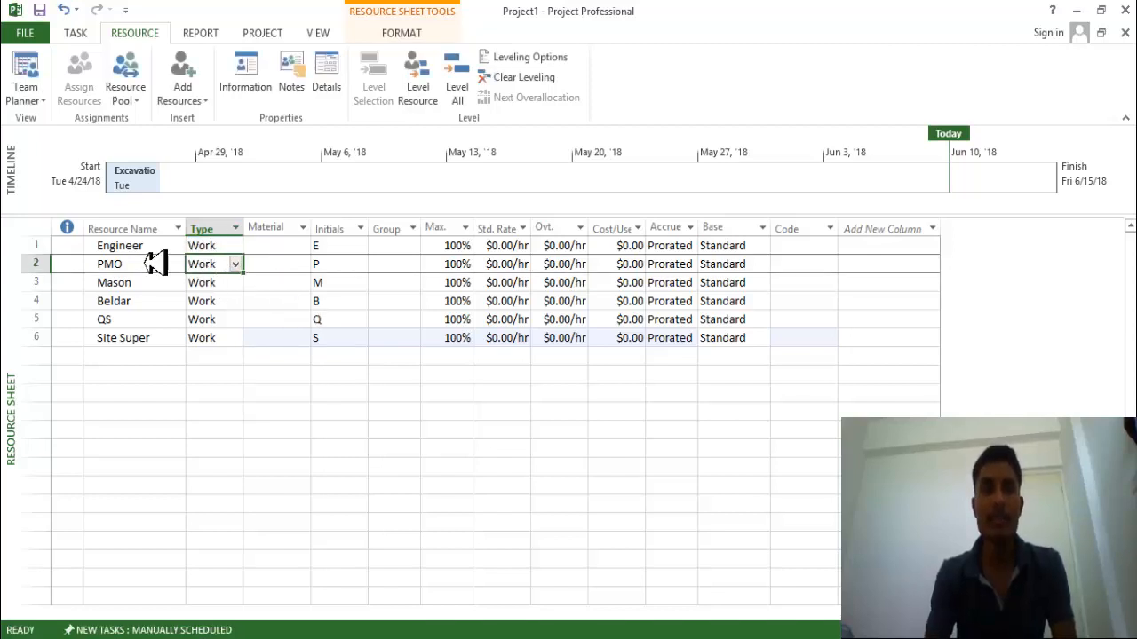
click(208, 246)
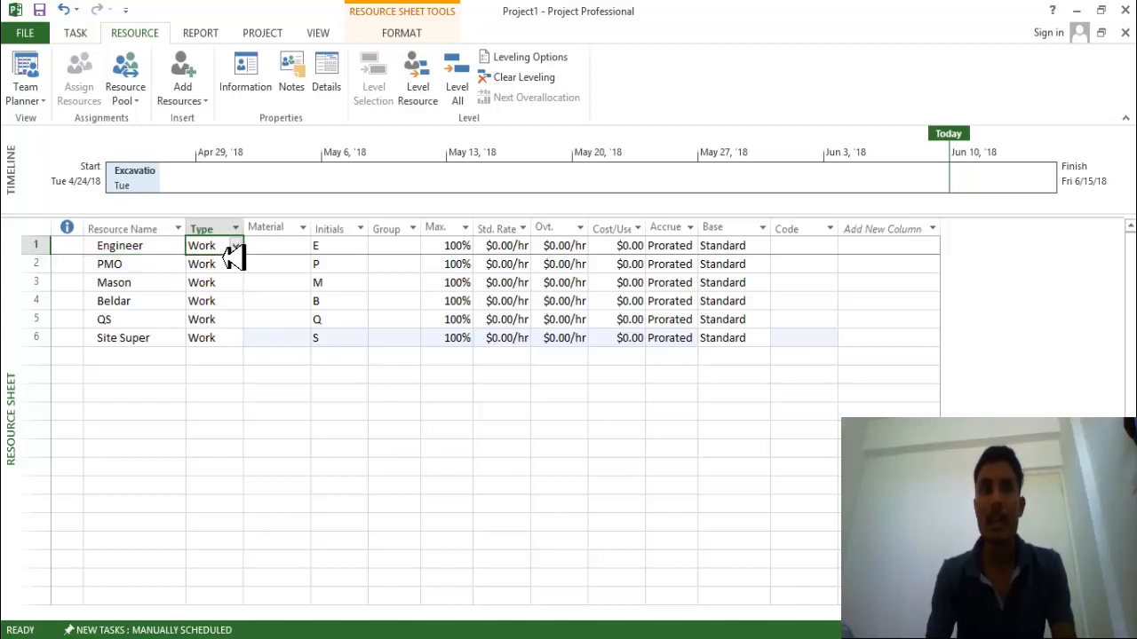
Delete the Material column from the resource sheet.
click(279, 246)
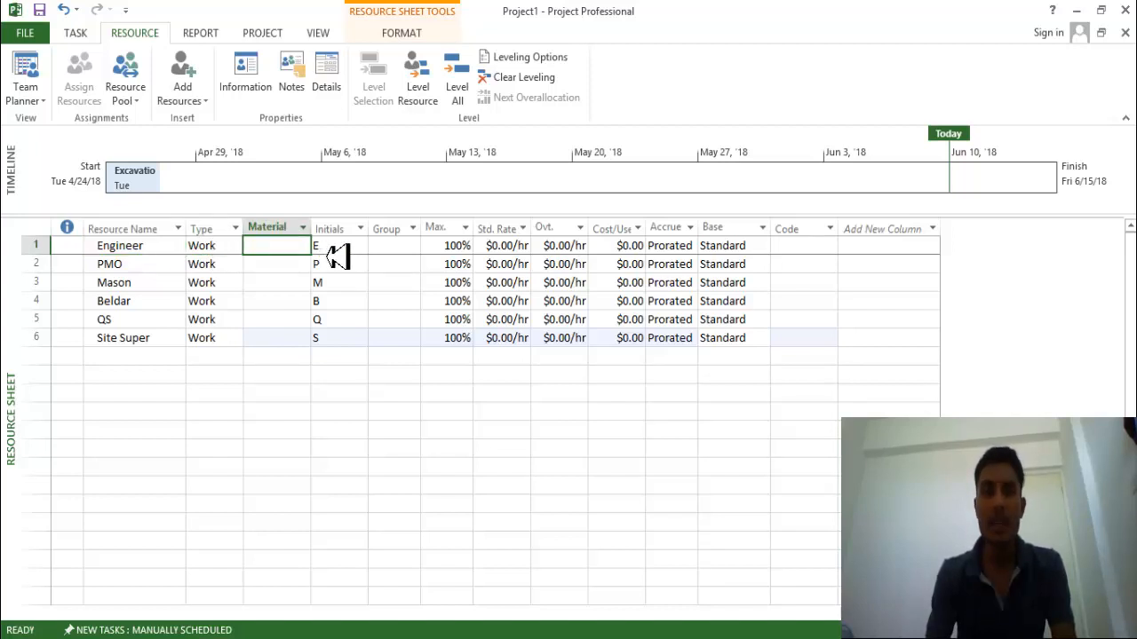
click(275, 229)
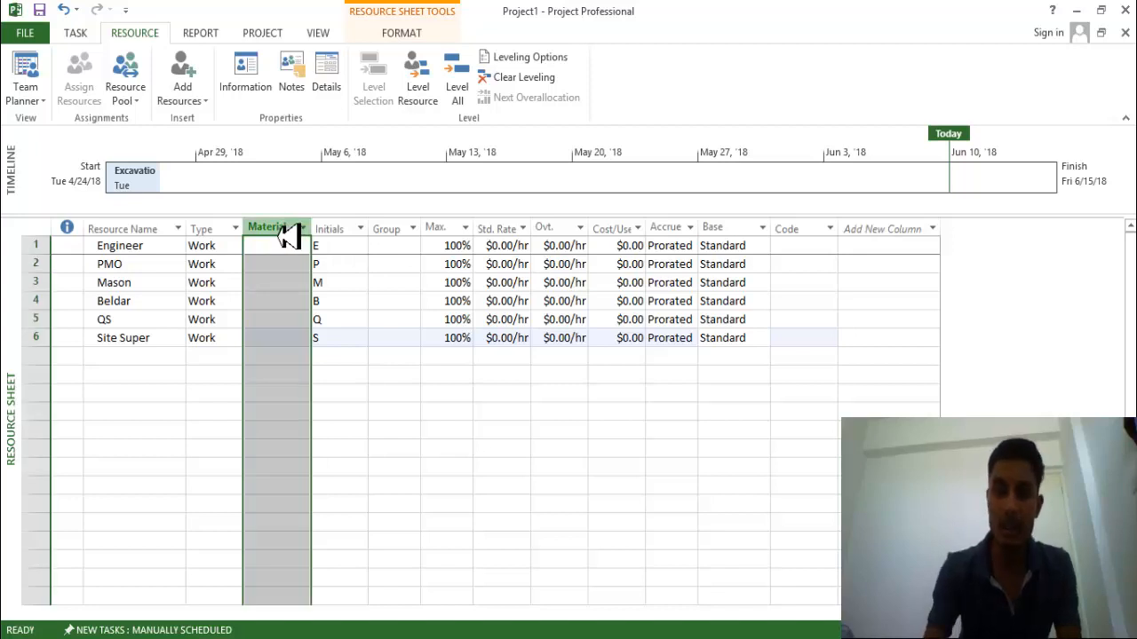
key(Delete)
Add a test Cement resource, set its type to Material, then delete the row.
click(382, 449)
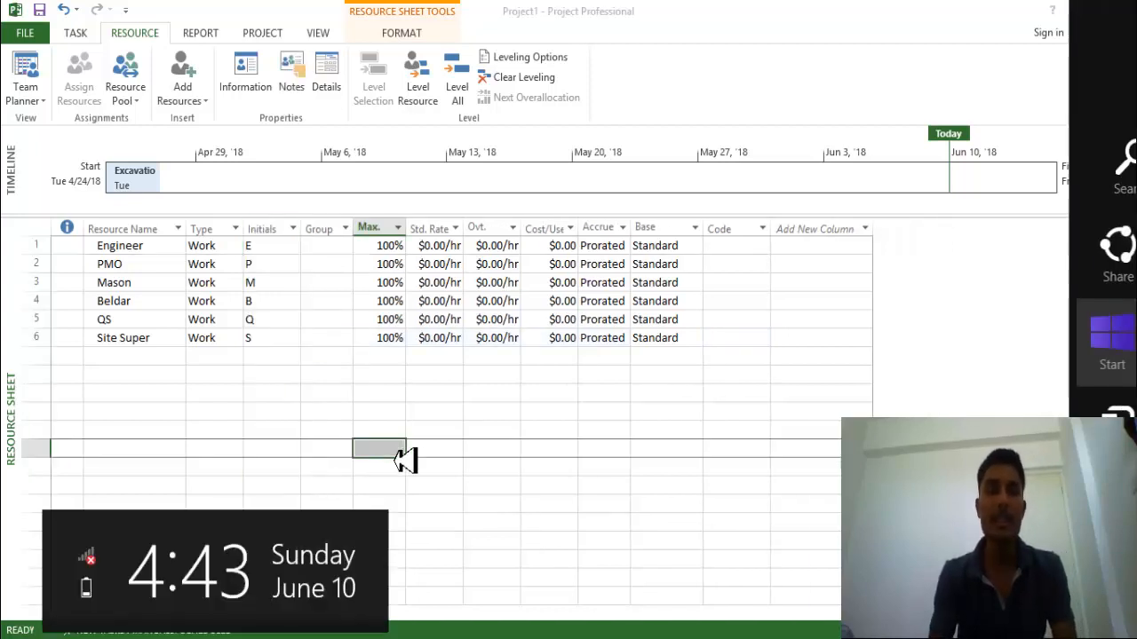
click(133, 246)
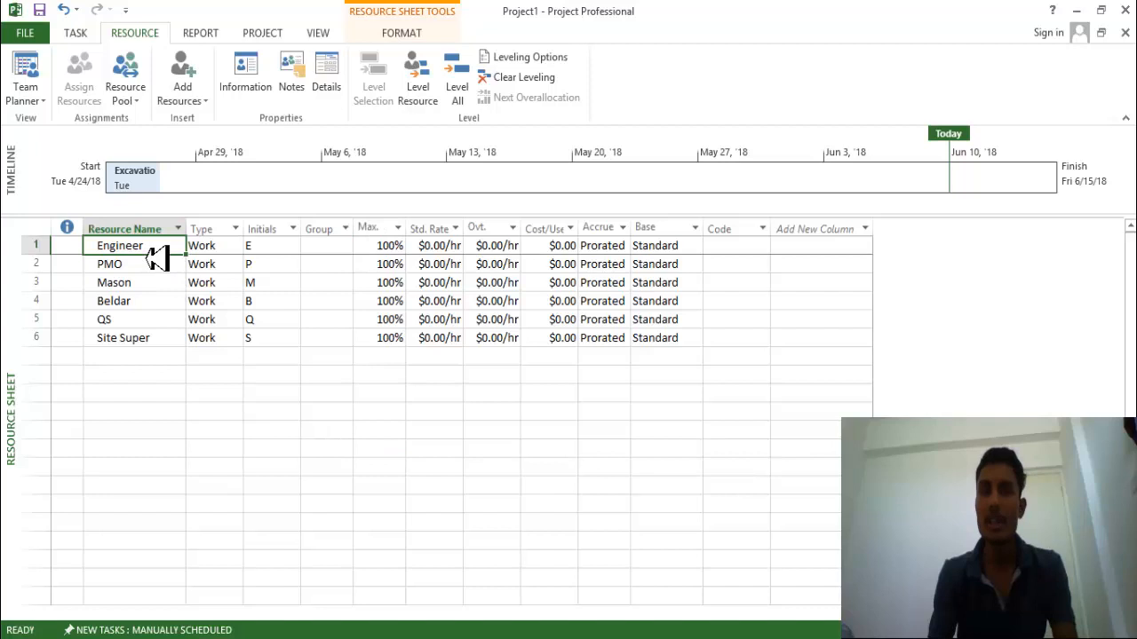
click(205, 248)
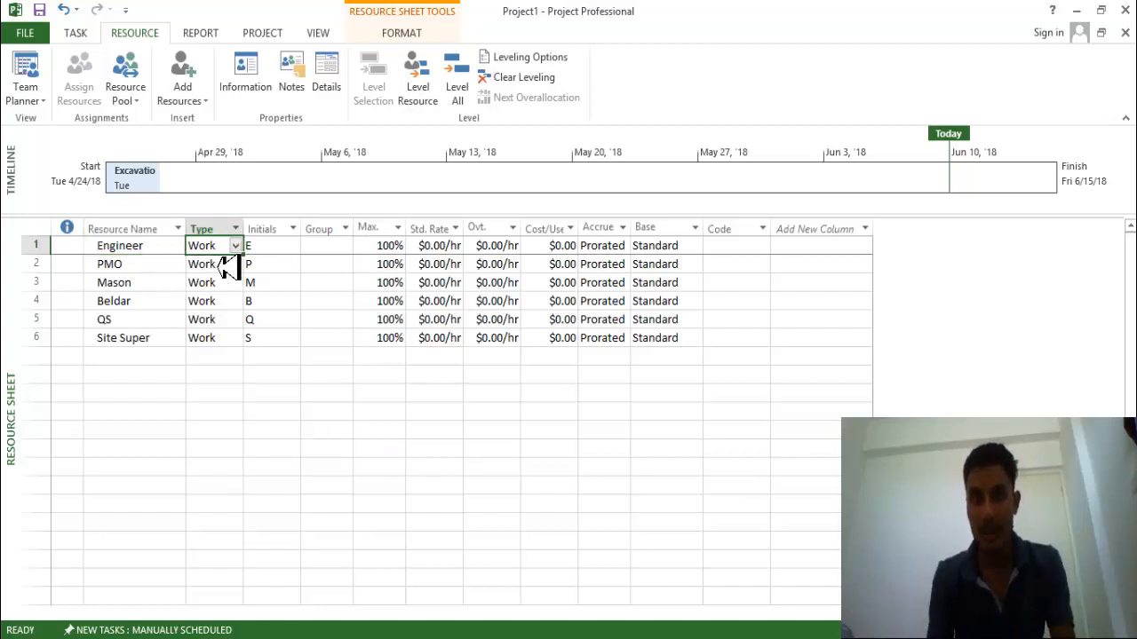
click(149, 413)
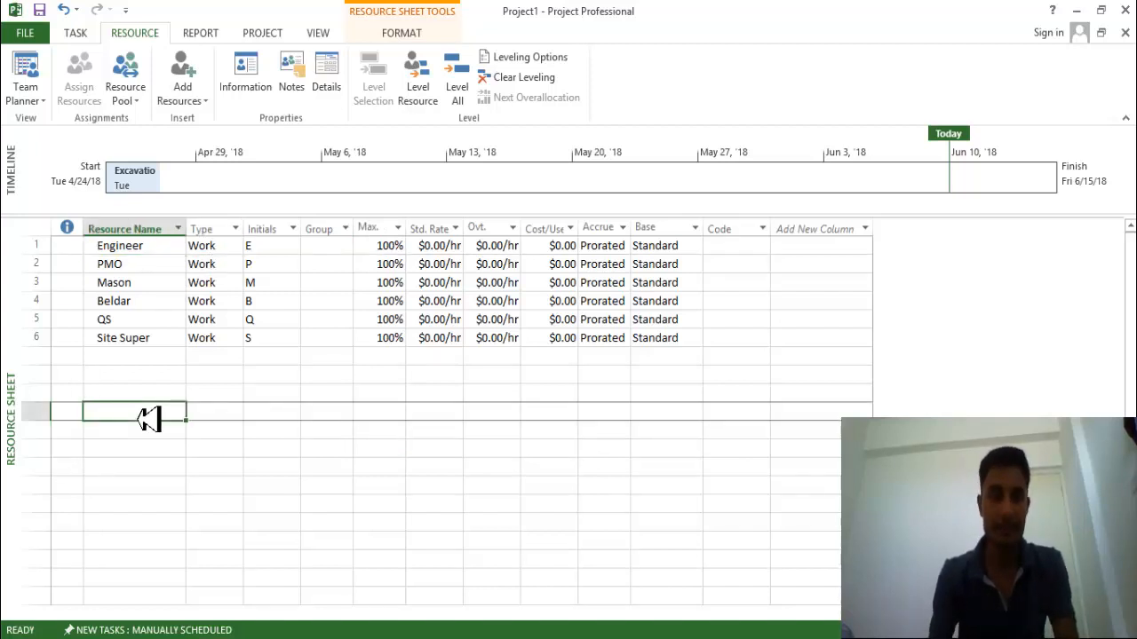
text(Cement)
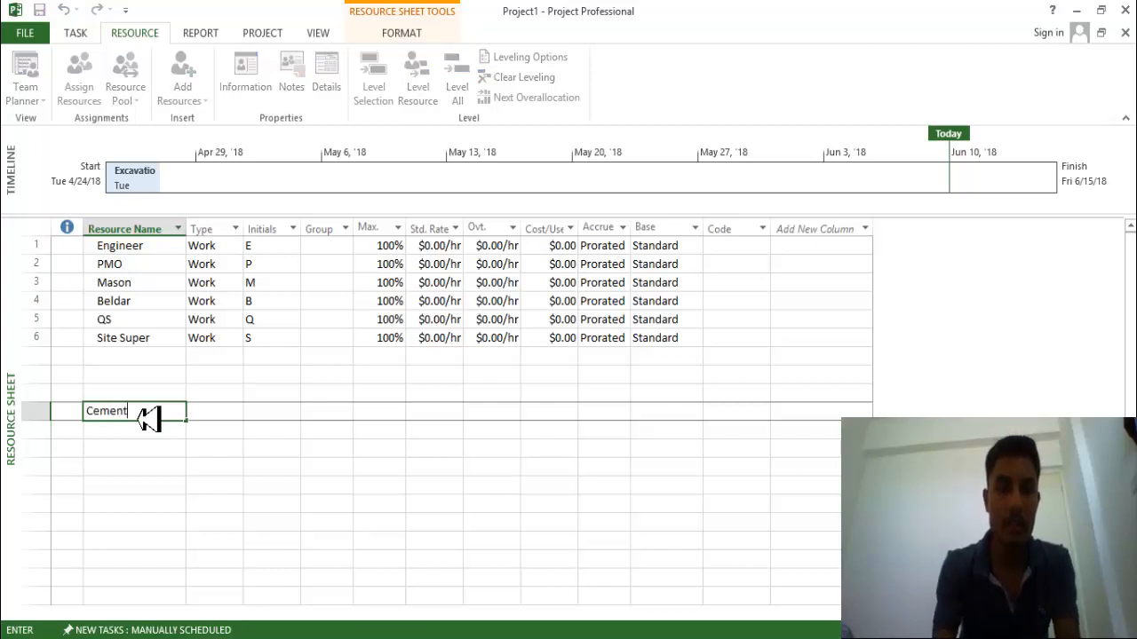
key(Tab)
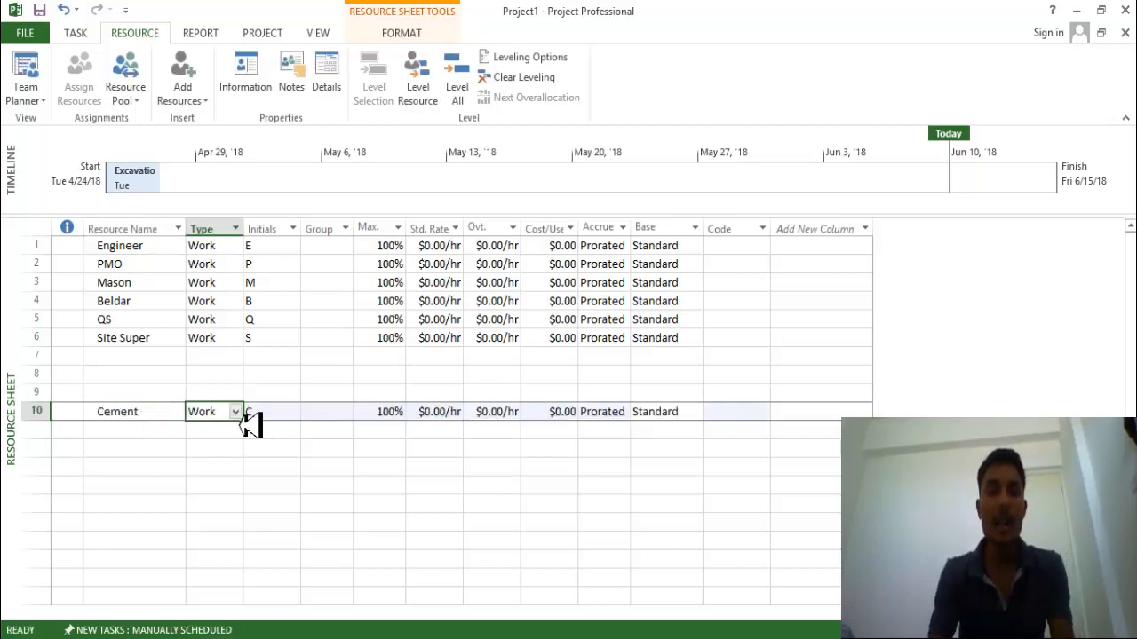
click(235, 412)
click(213, 442)
click(271, 467)
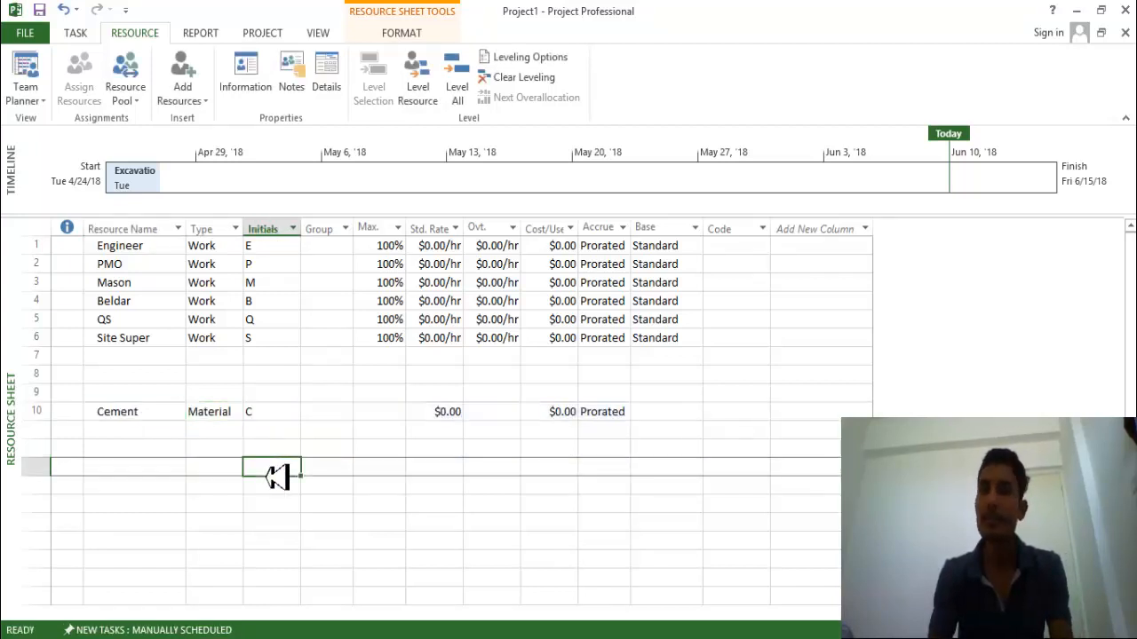
click(36, 413)
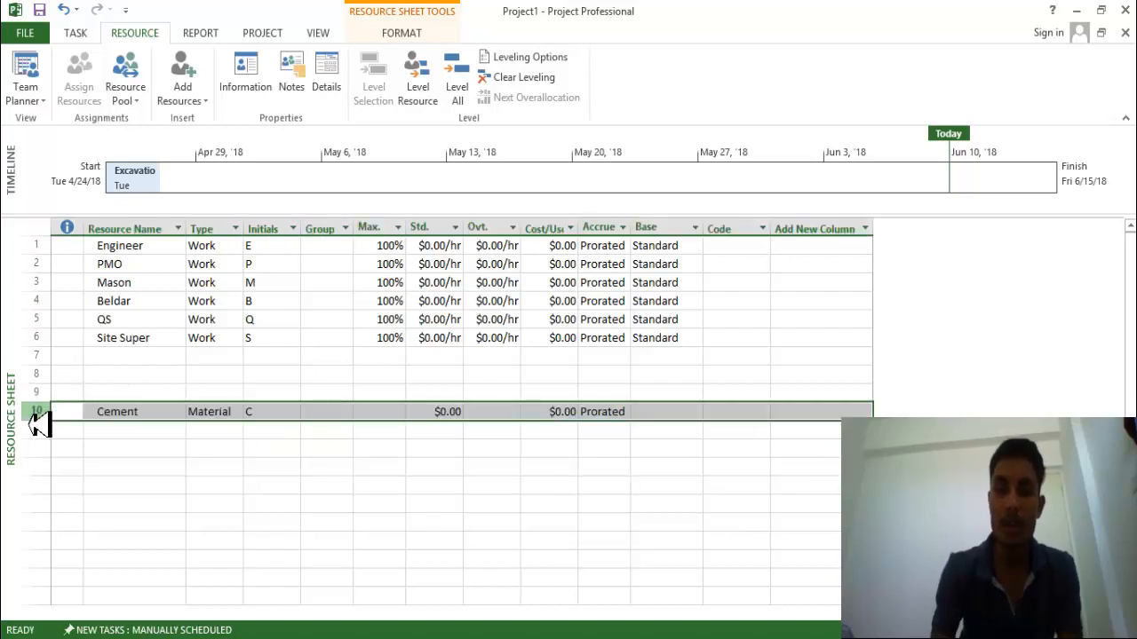
key(Delete)
click(213, 467)
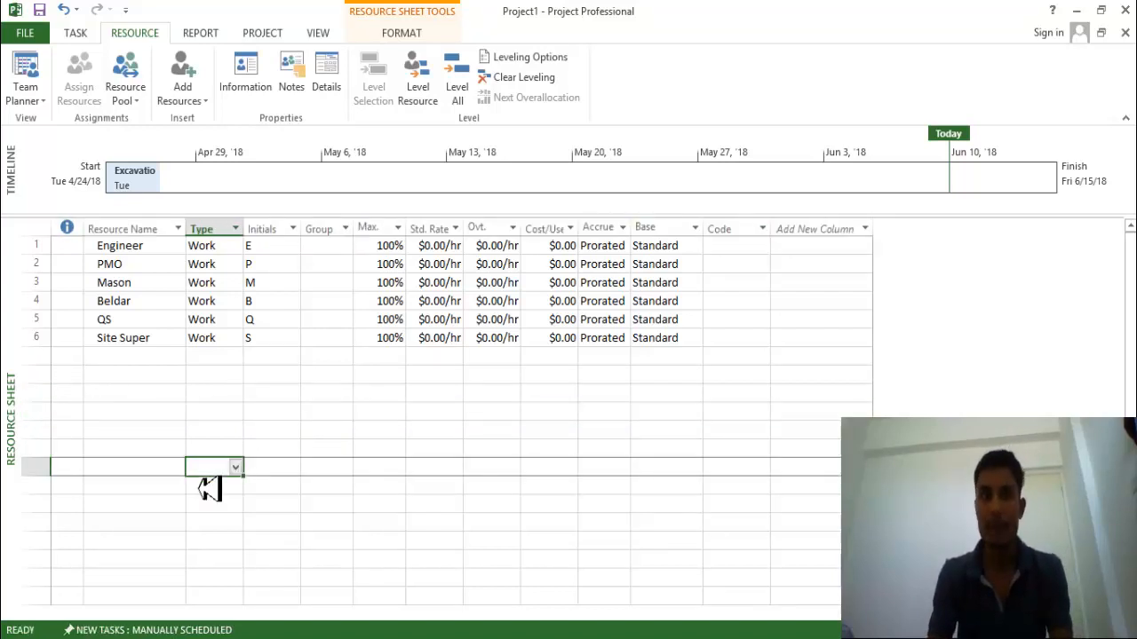
Delete the Group column so Max. Units follows Initials.
click(115, 247)
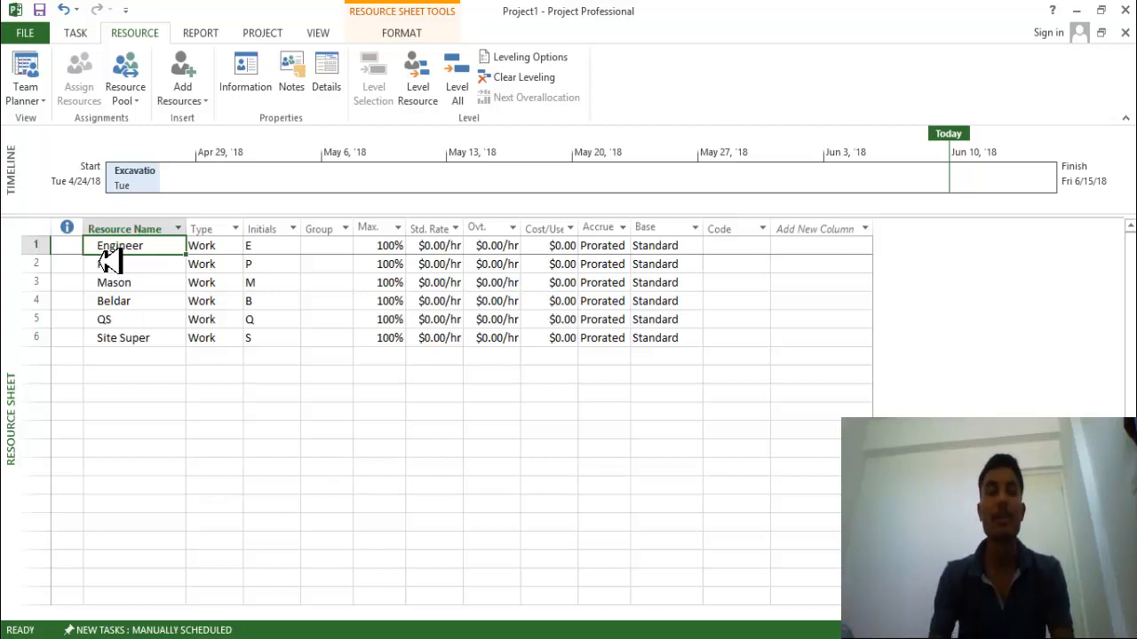
key(Tab)
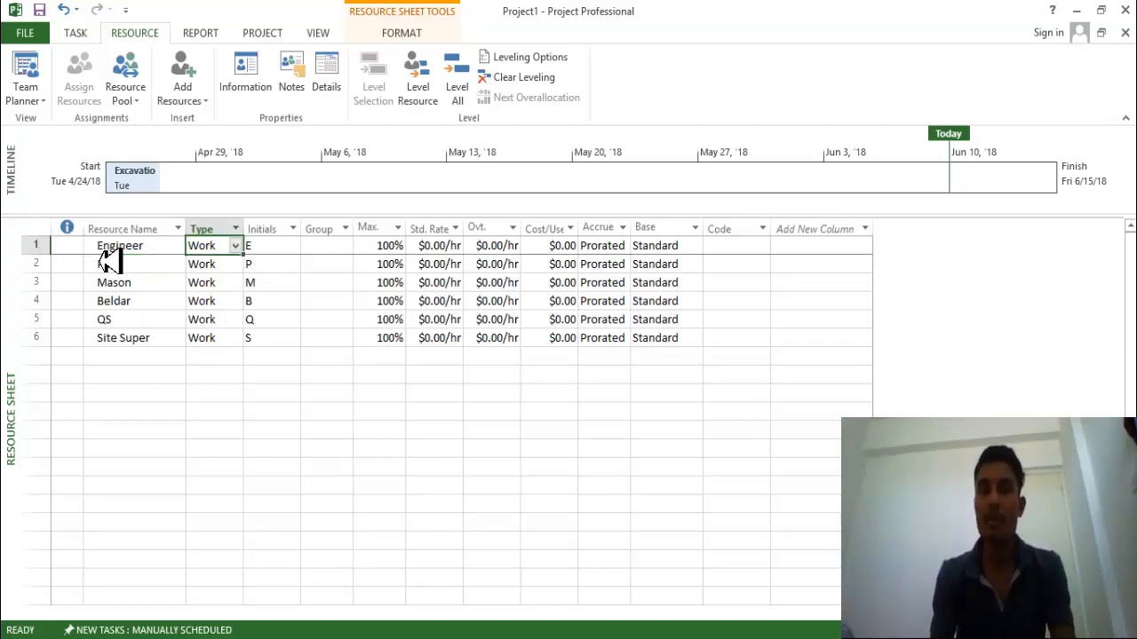
key(Tab)
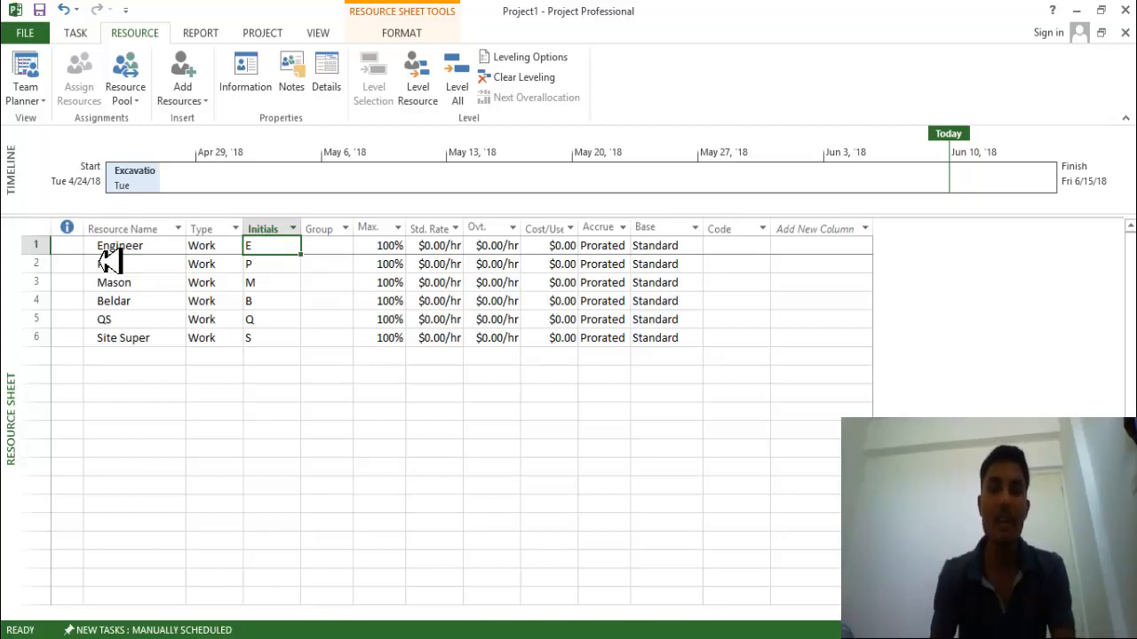
click(318, 233)
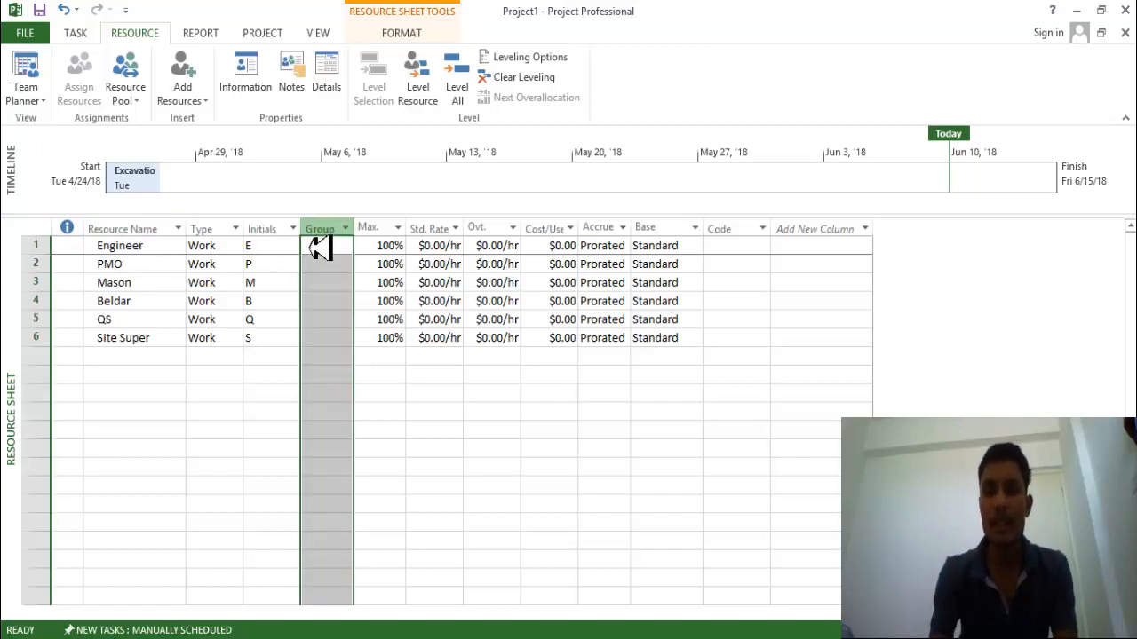
key(Delete)
click(312, 246)
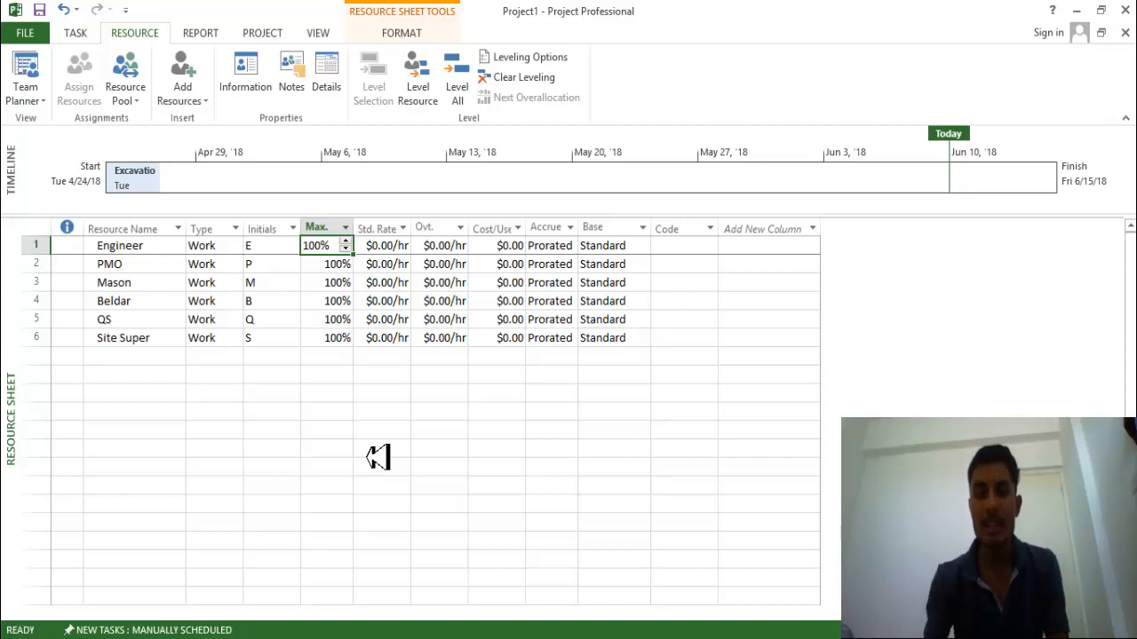
text(50)
Set max units to 50% for Engineer, 45% for PMO and 80% for QS.
key(Return)
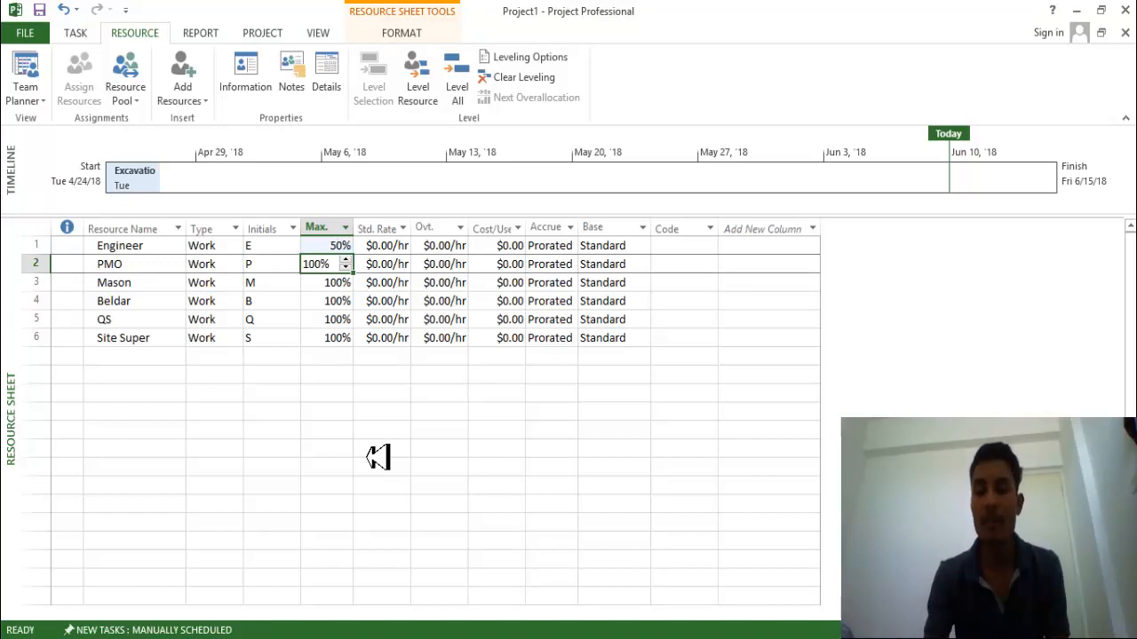
text(45)
key(Return)
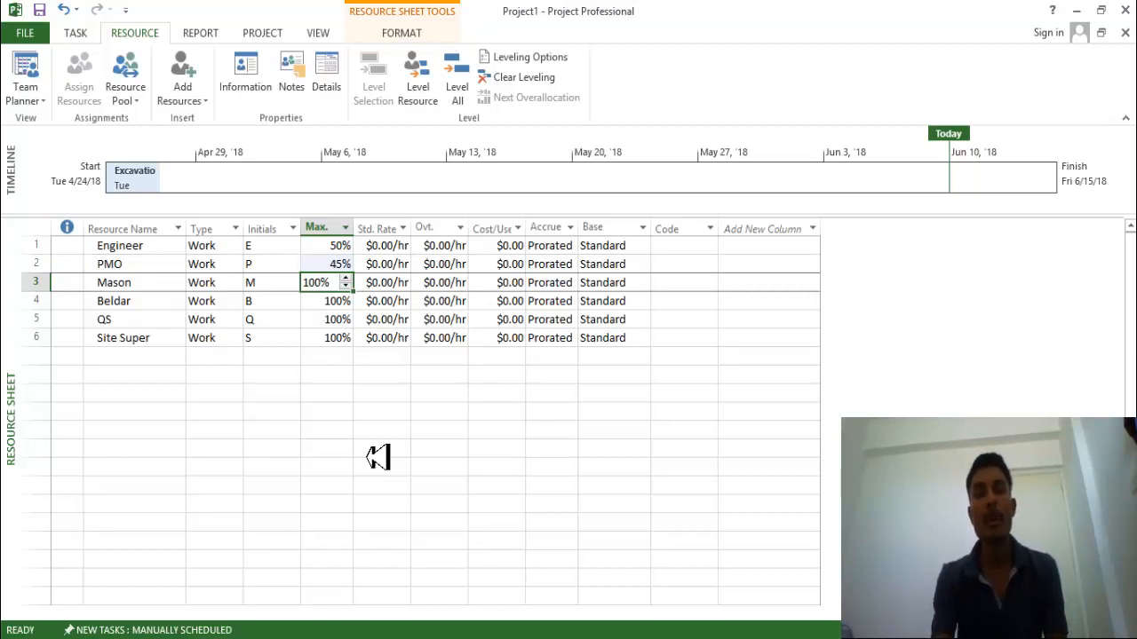
key(Down)
key(Down)
key(Down)
key(Down)
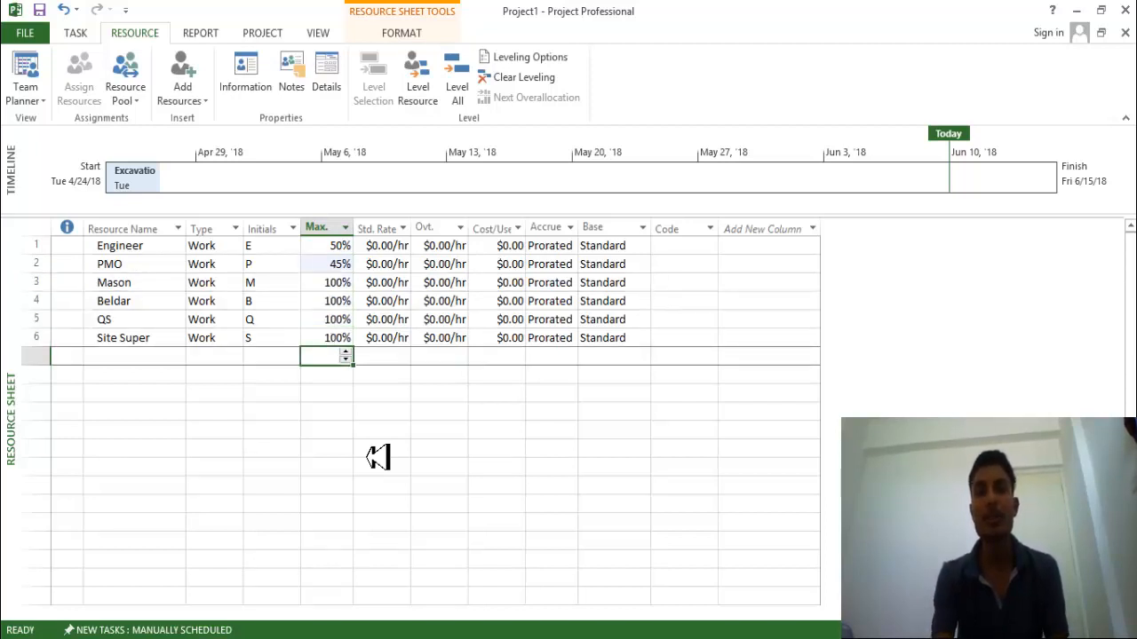
key(Up)
key(Up)
text(80)
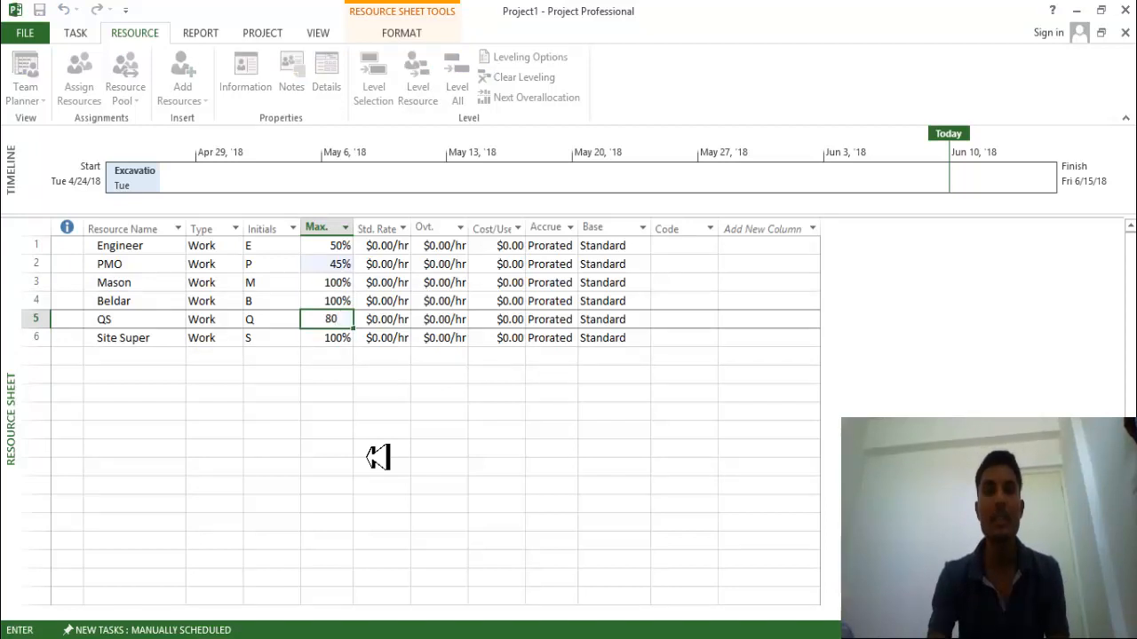
key(Return)
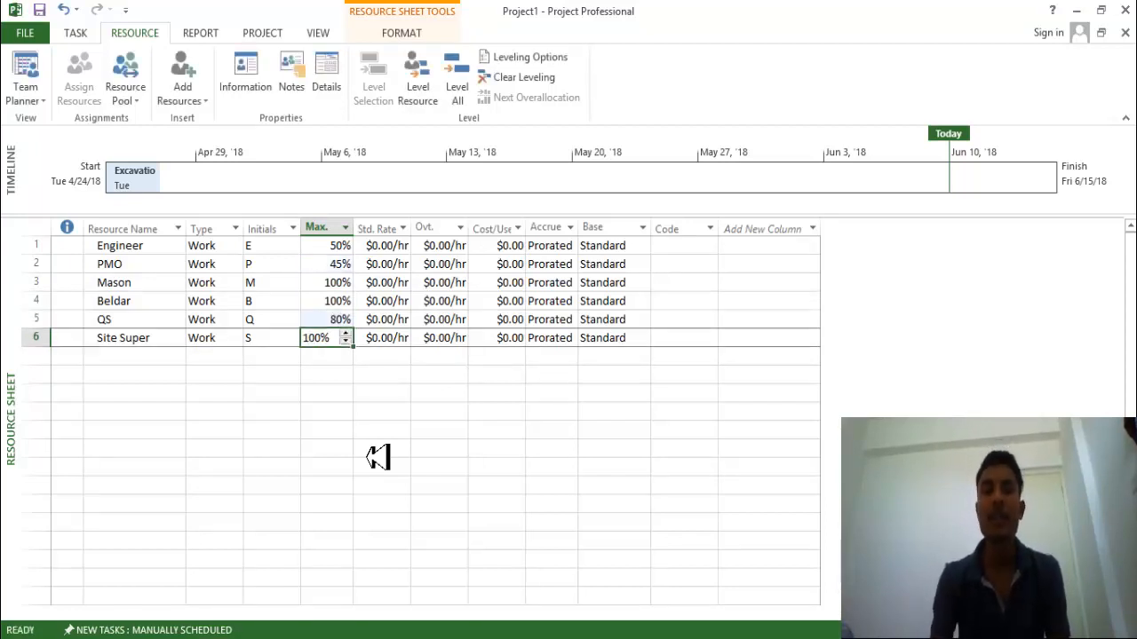
key(Up)
key(Up)
key(Up)
key(Up)
key(Up)
key(Right)
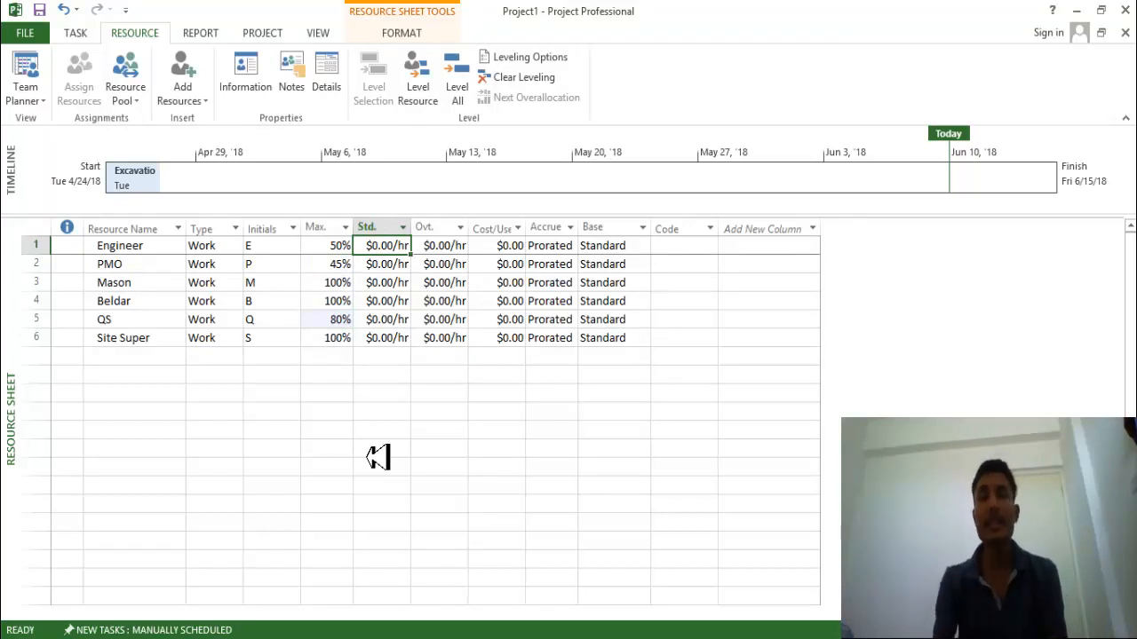
Open Project Options, browse Proofing, Schedule, Advanced, Language and Save, then land on Display.
click(25, 33)
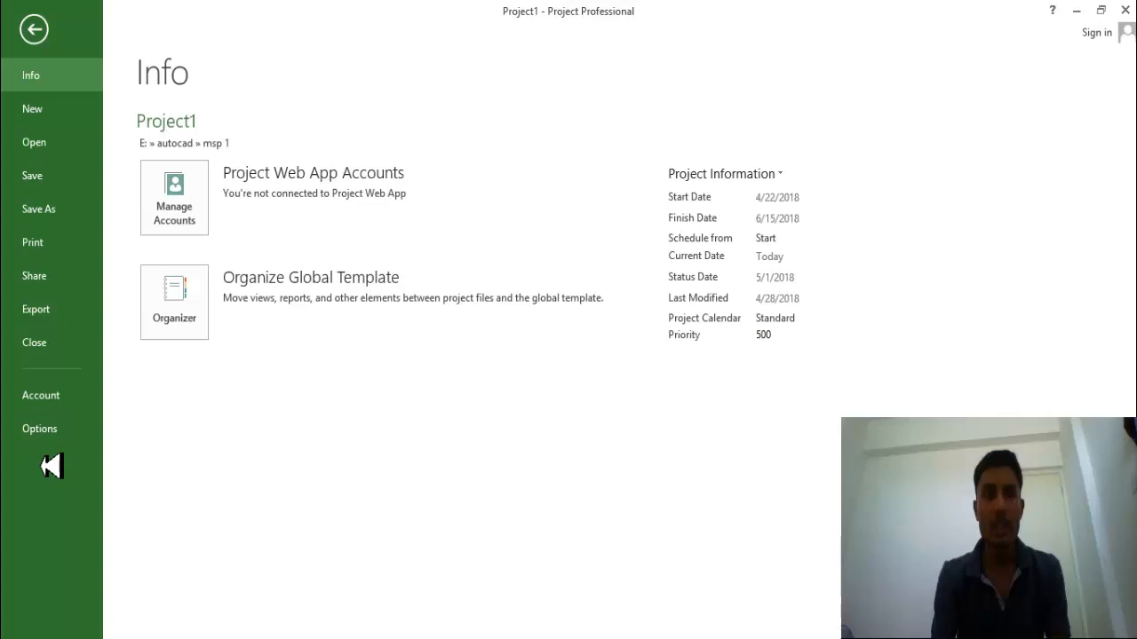
click(37, 429)
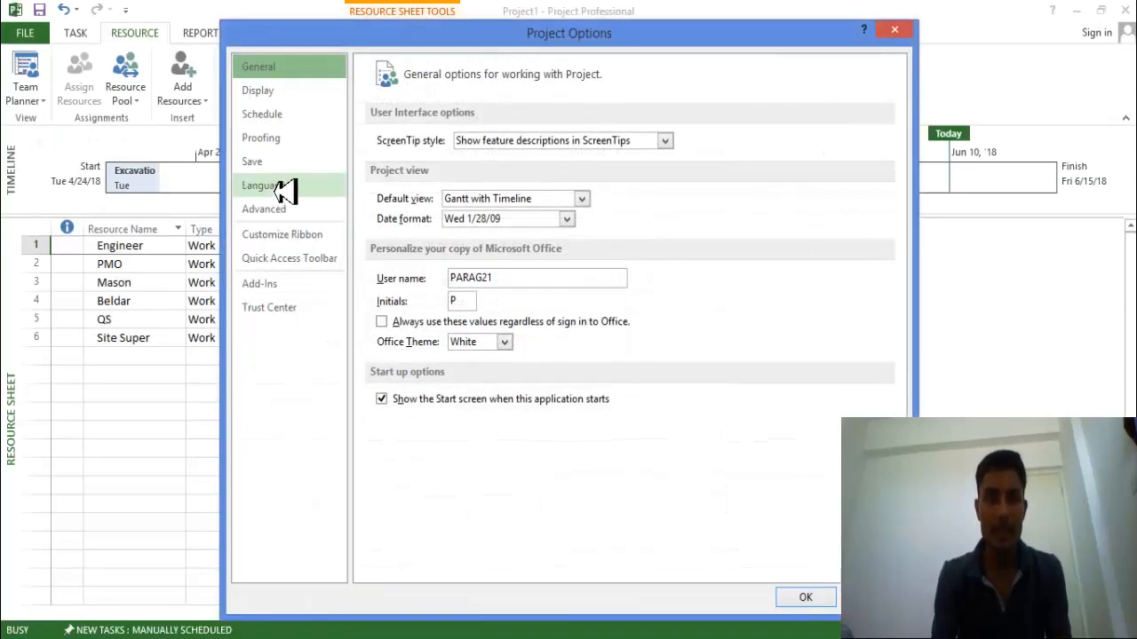
click(258, 138)
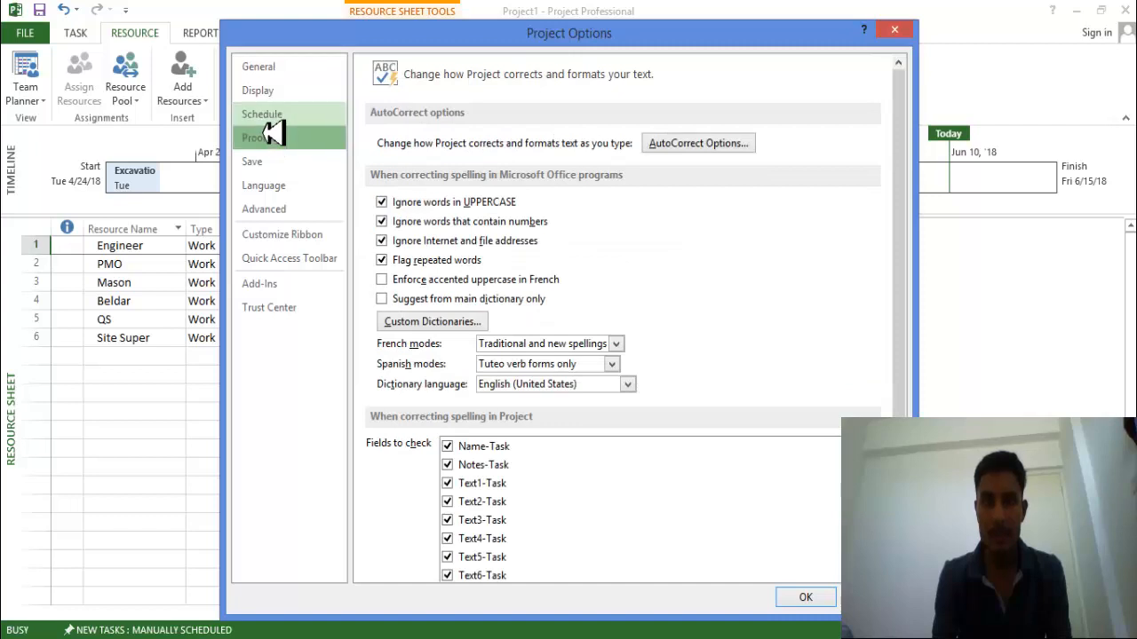
click(262, 115)
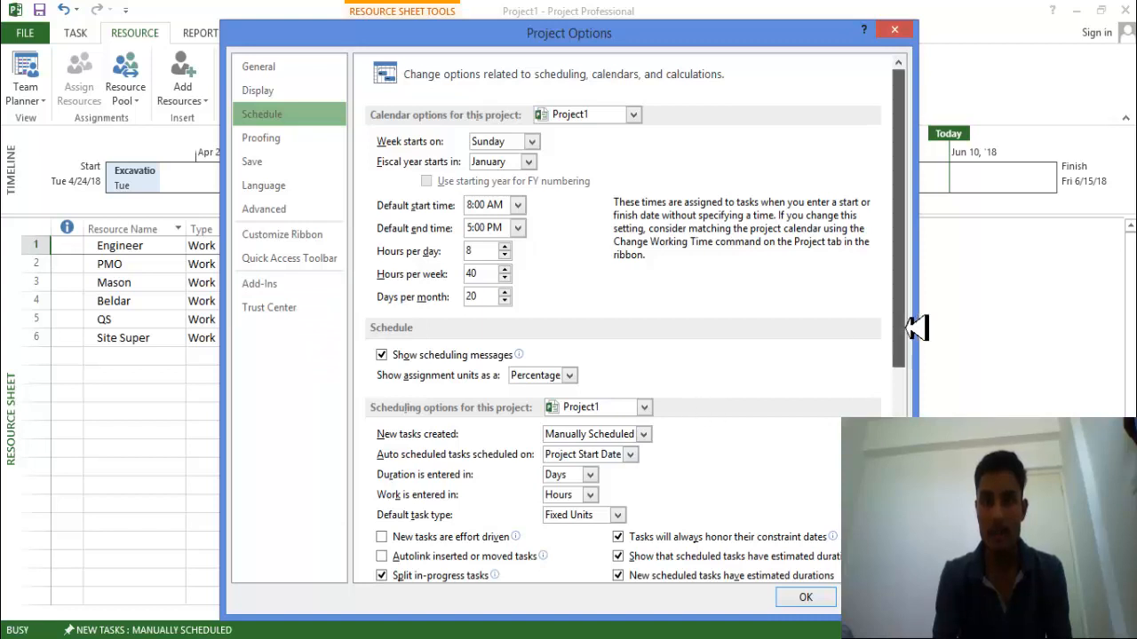
drag(899, 222, 899, 373)
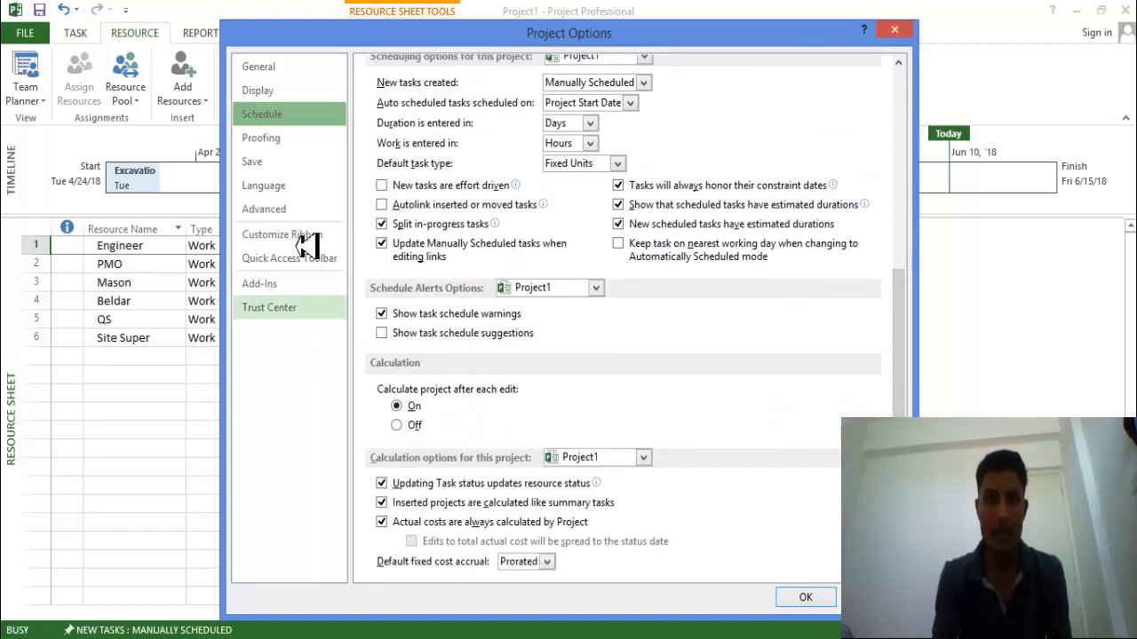
click(264, 213)
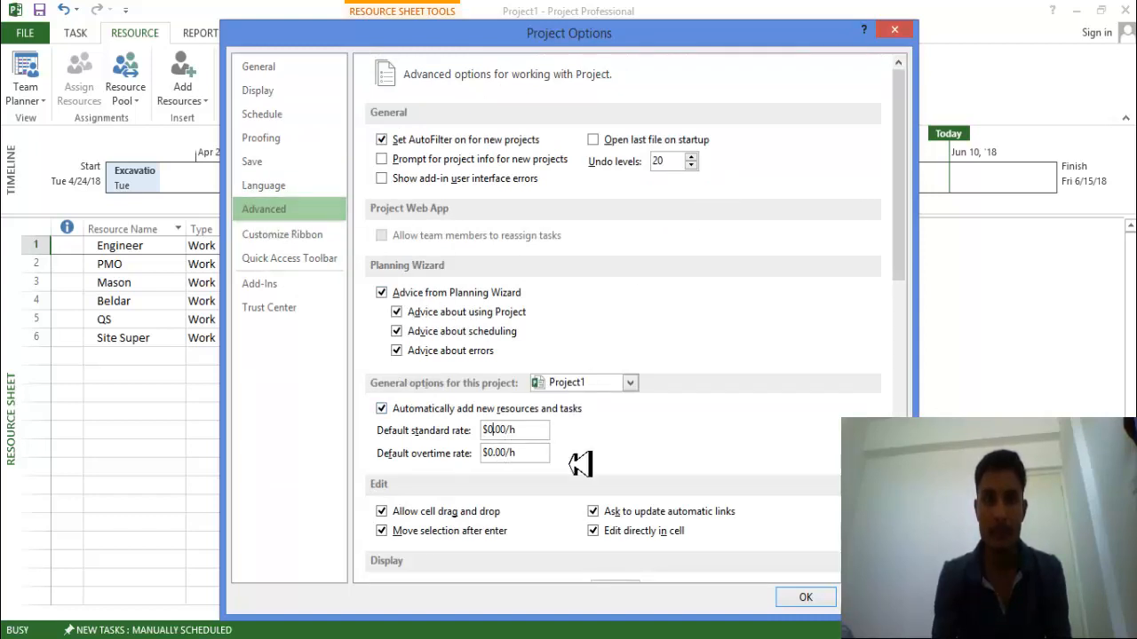
drag(904, 266, 908, 410)
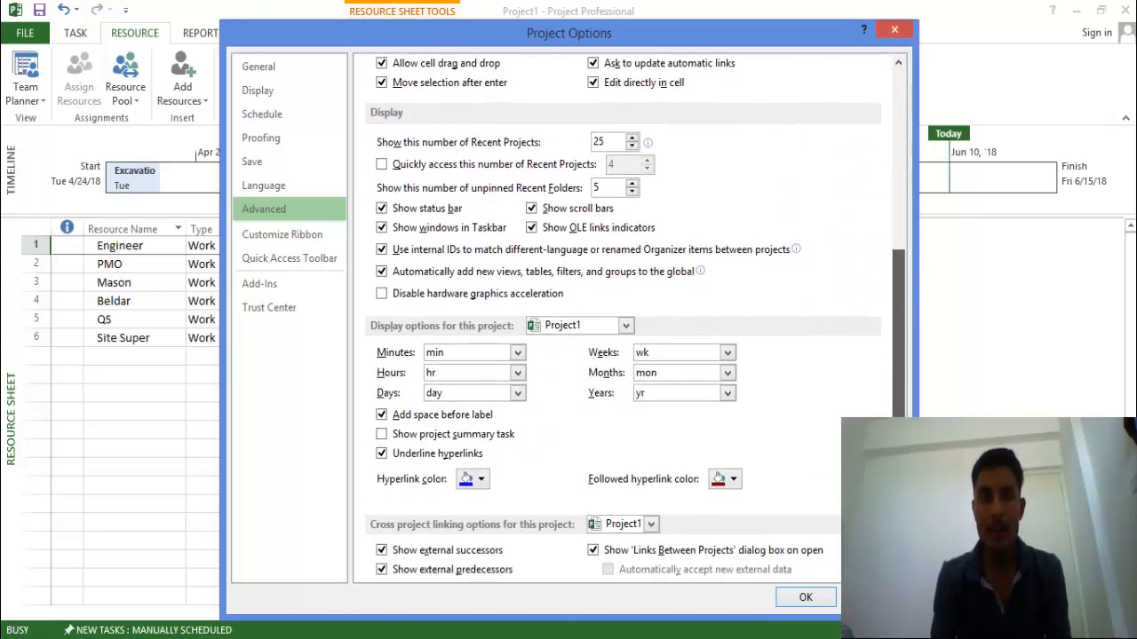
scroll(853, 333, up, 5)
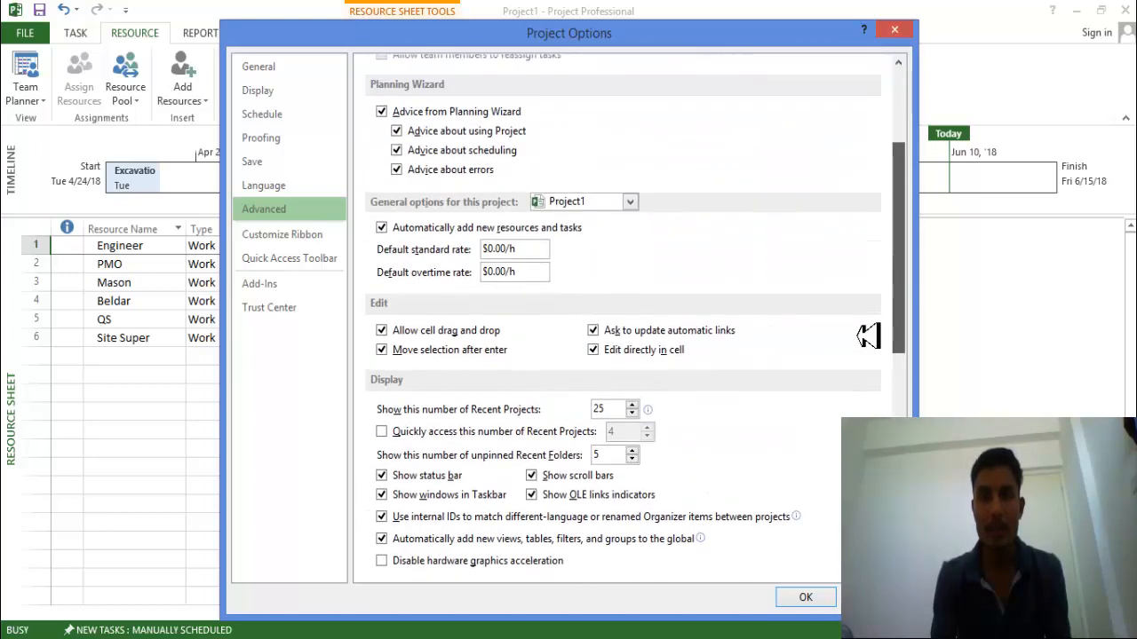
scroll(849, 311, up, 3)
scroll(843, 276, up, 5)
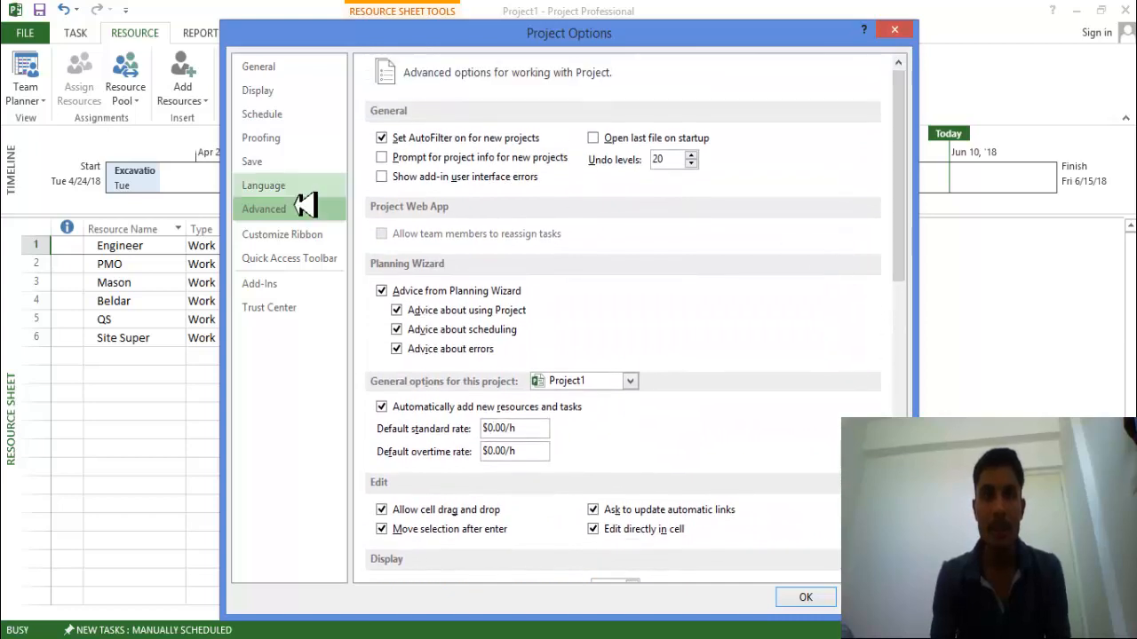
click(263, 185)
click(258, 162)
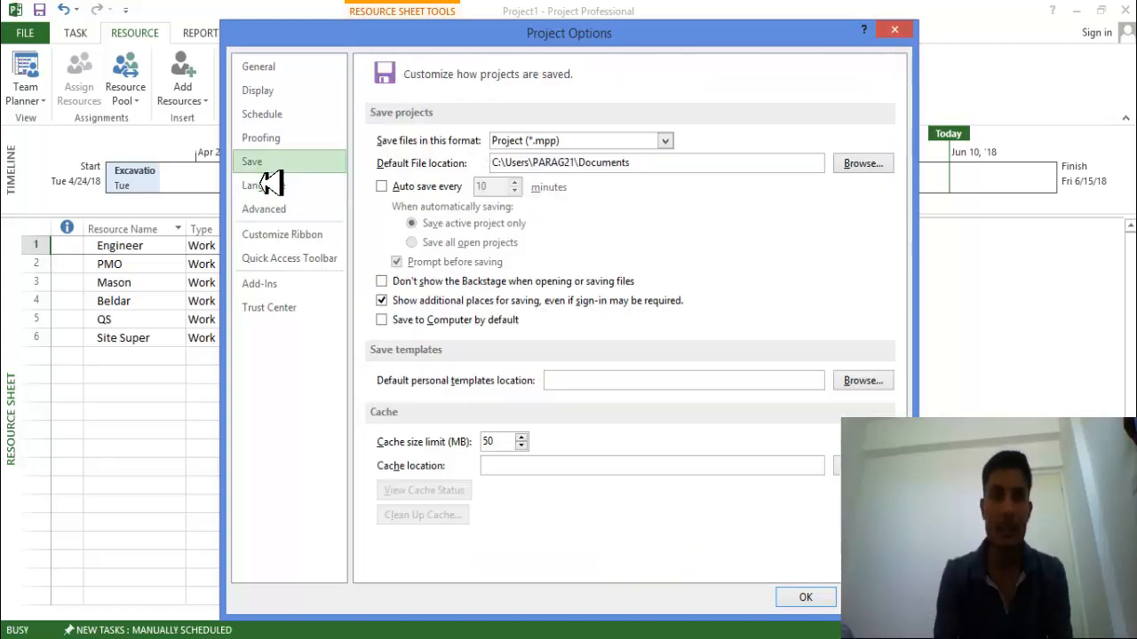
click(261, 138)
click(263, 113)
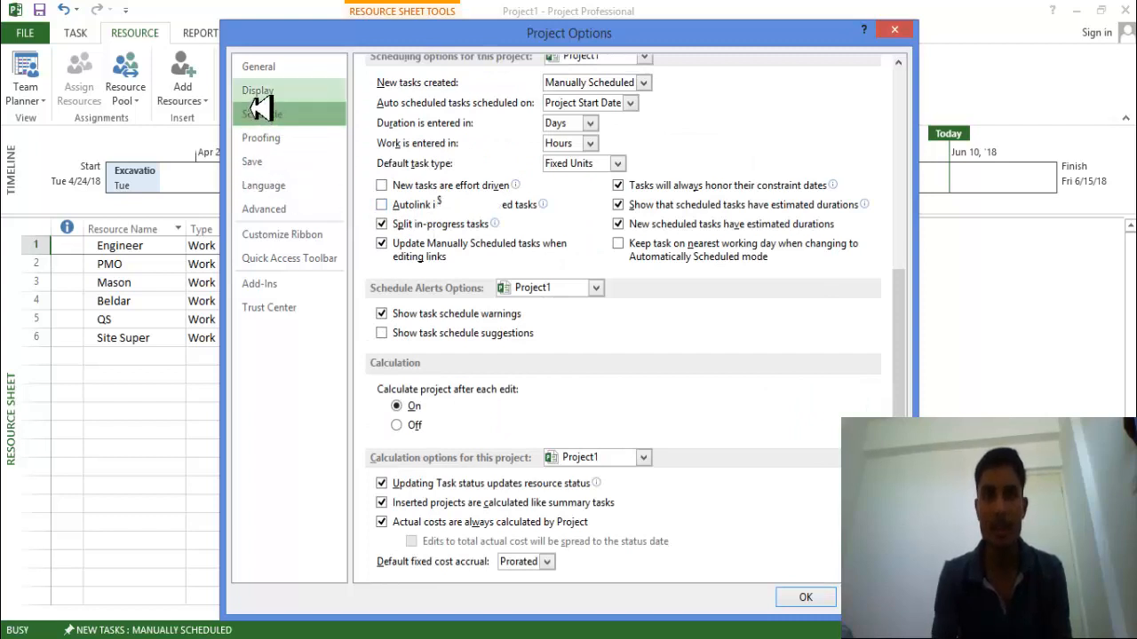
click(258, 89)
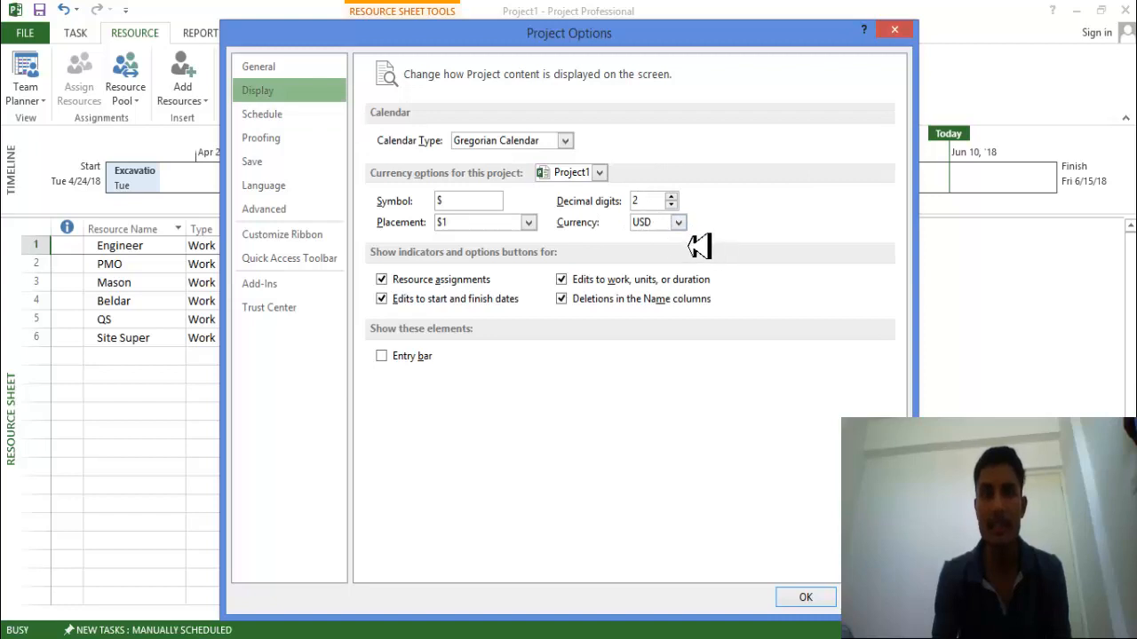
Keep USD as the project currency and close Project Options.
click(678, 222)
scroll(684, 249, up, 3)
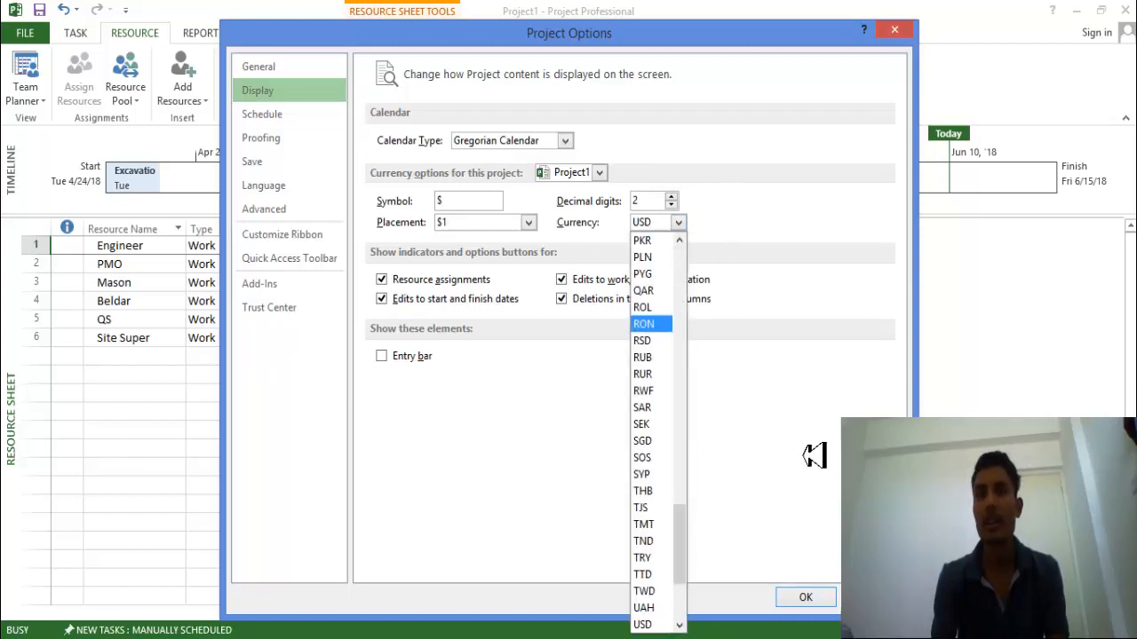
click(802, 453)
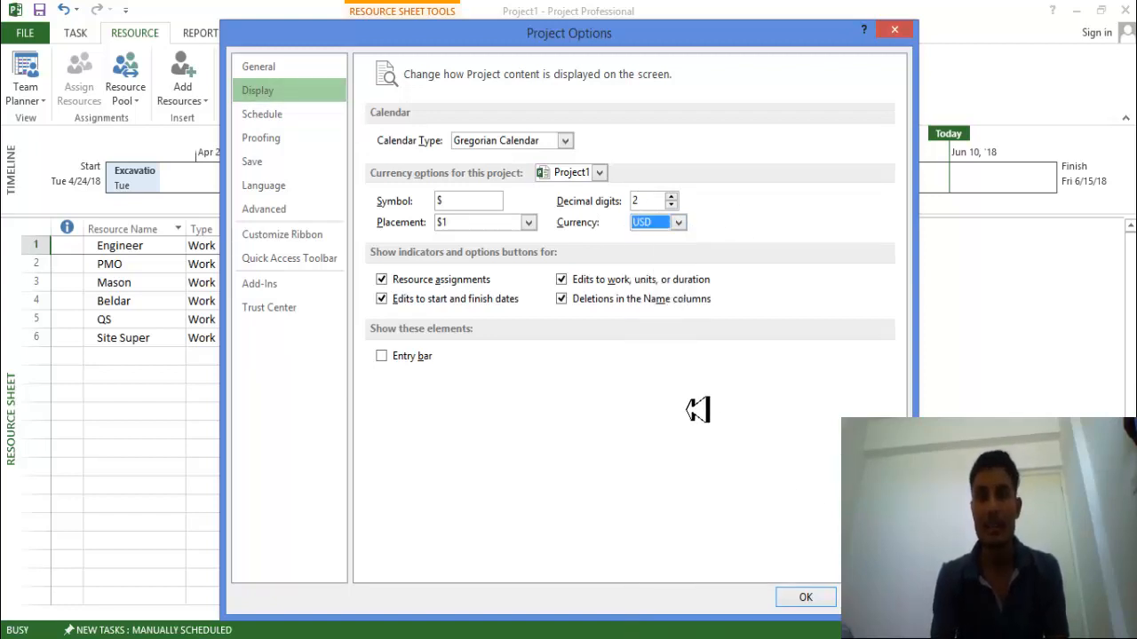
click(805, 597)
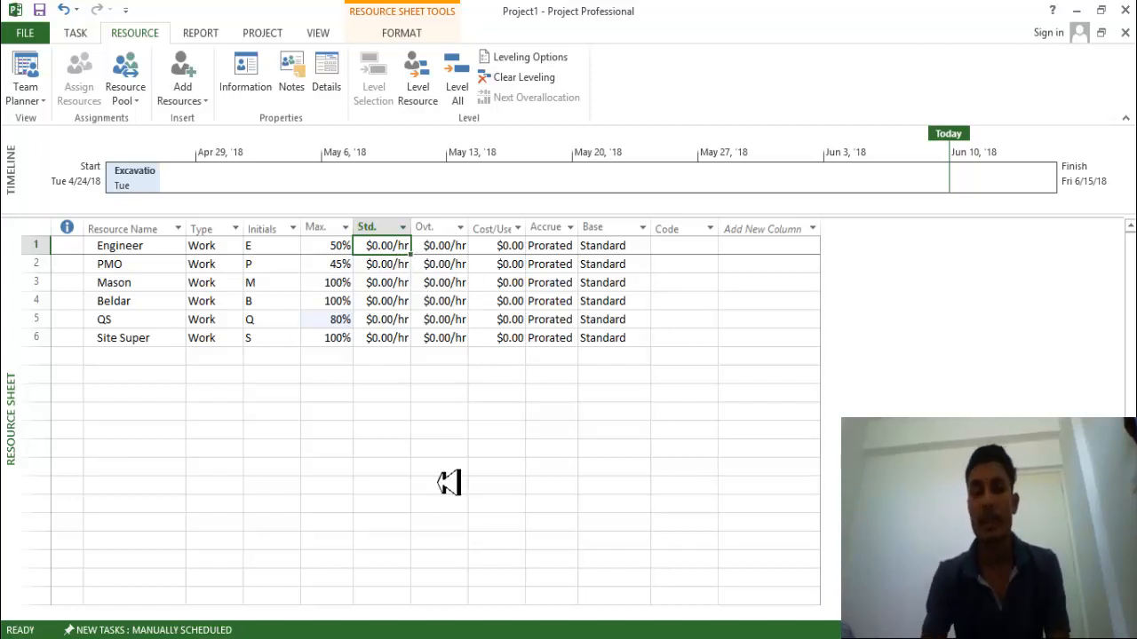
text(10)
Enter standard rates: Engineer $10, PMO $9, Mason $3, Beldar $2.50, QS $5, Site Super $5.
key(Return)
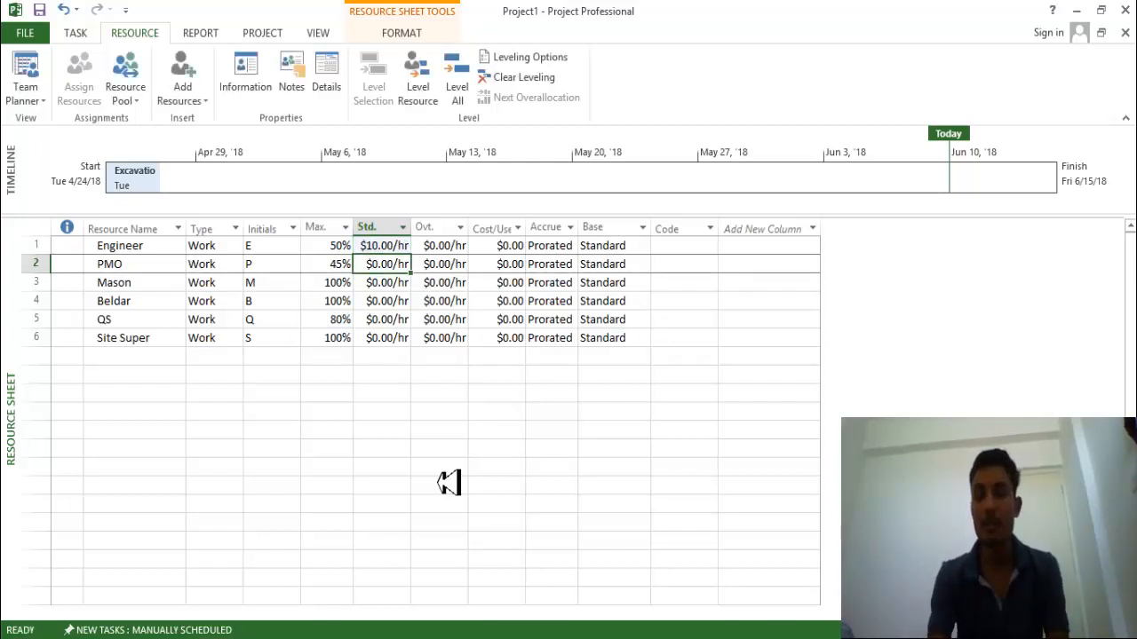
text(9)
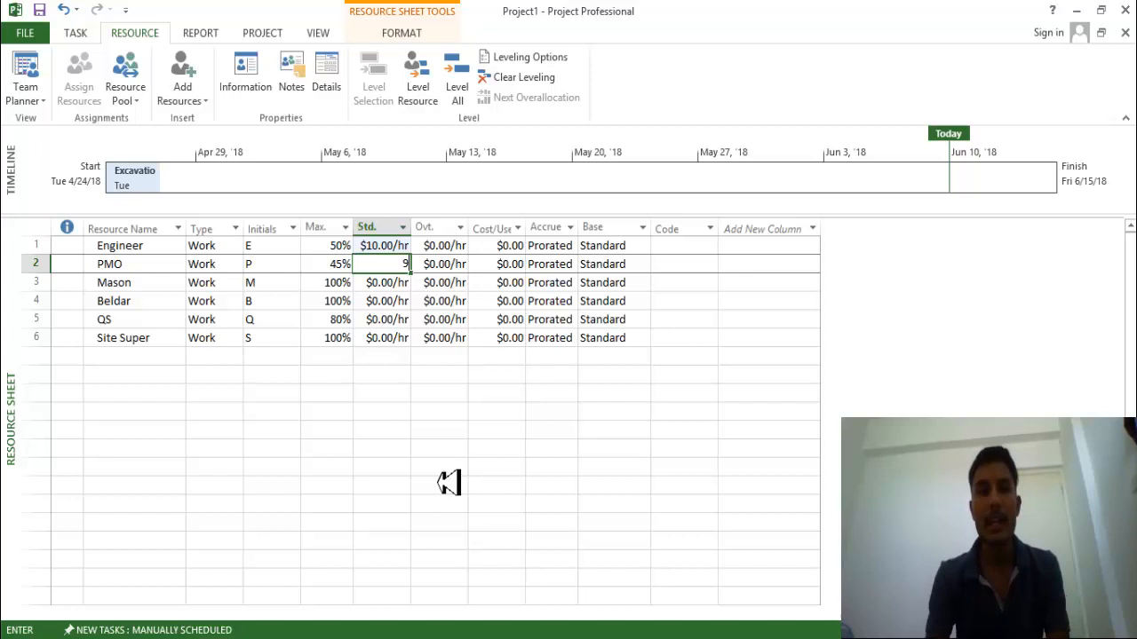
key(Return)
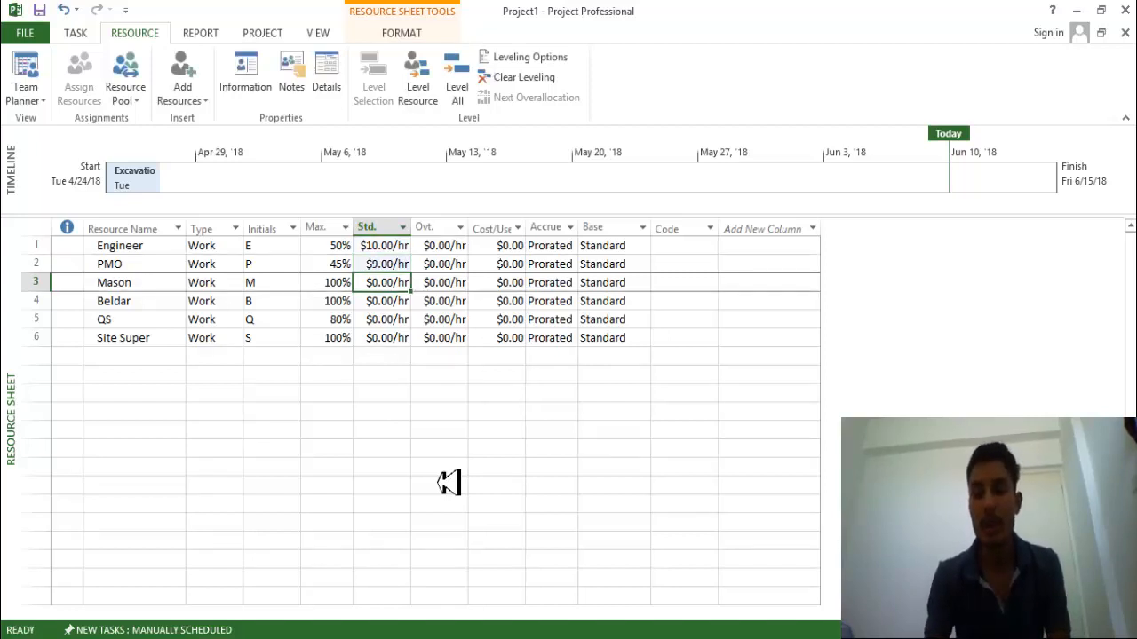
text(4.5)
key(Return)
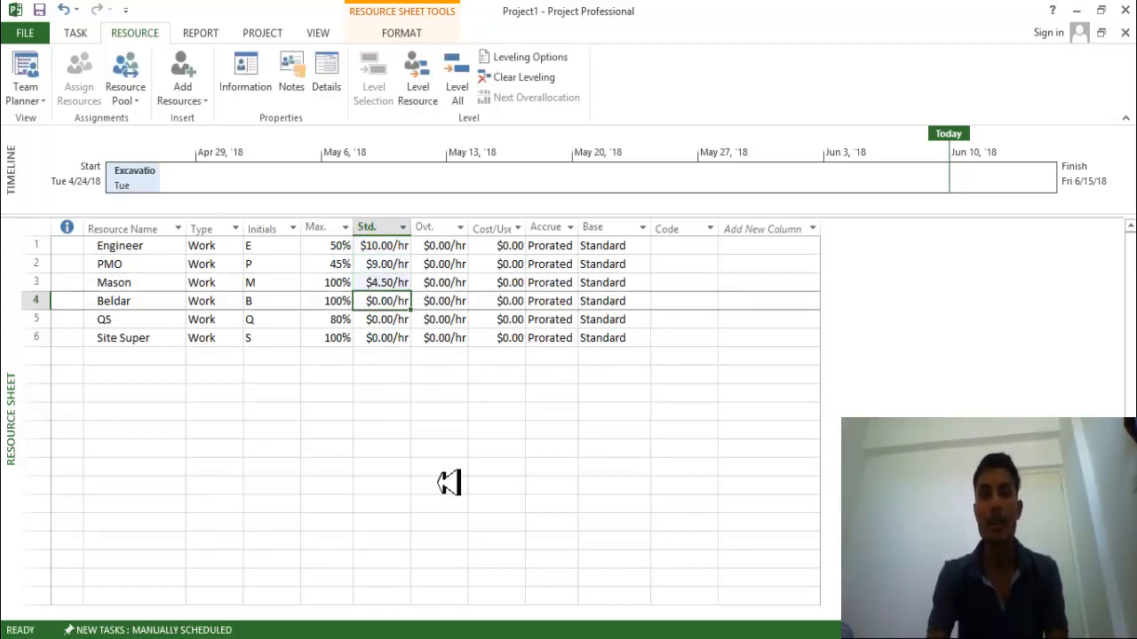
key(Up)
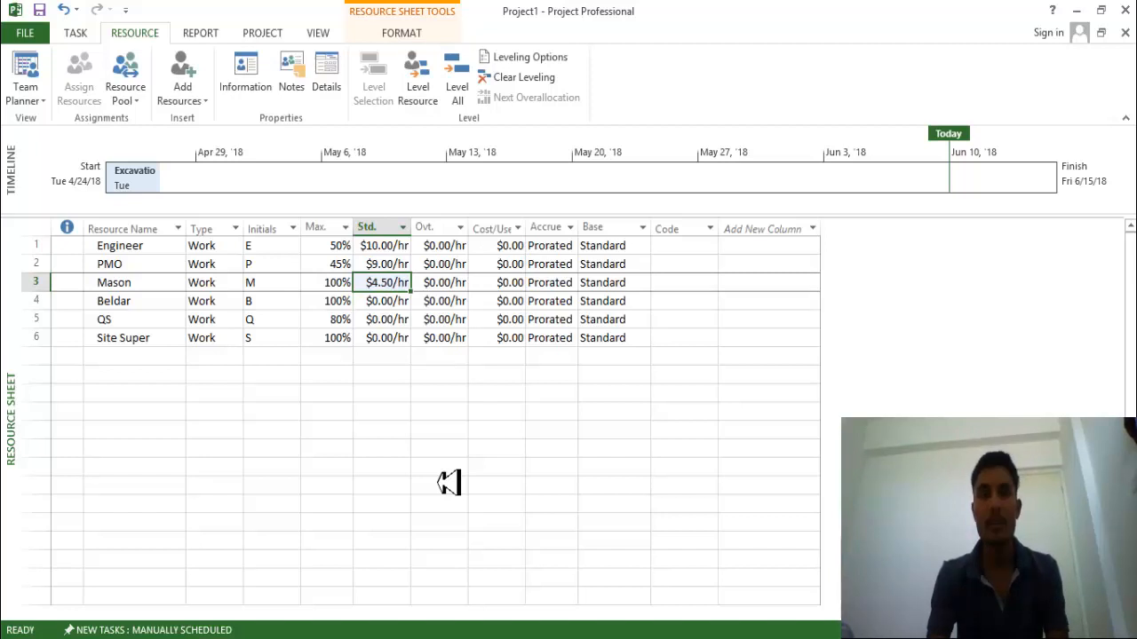
text(3)
key(Return)
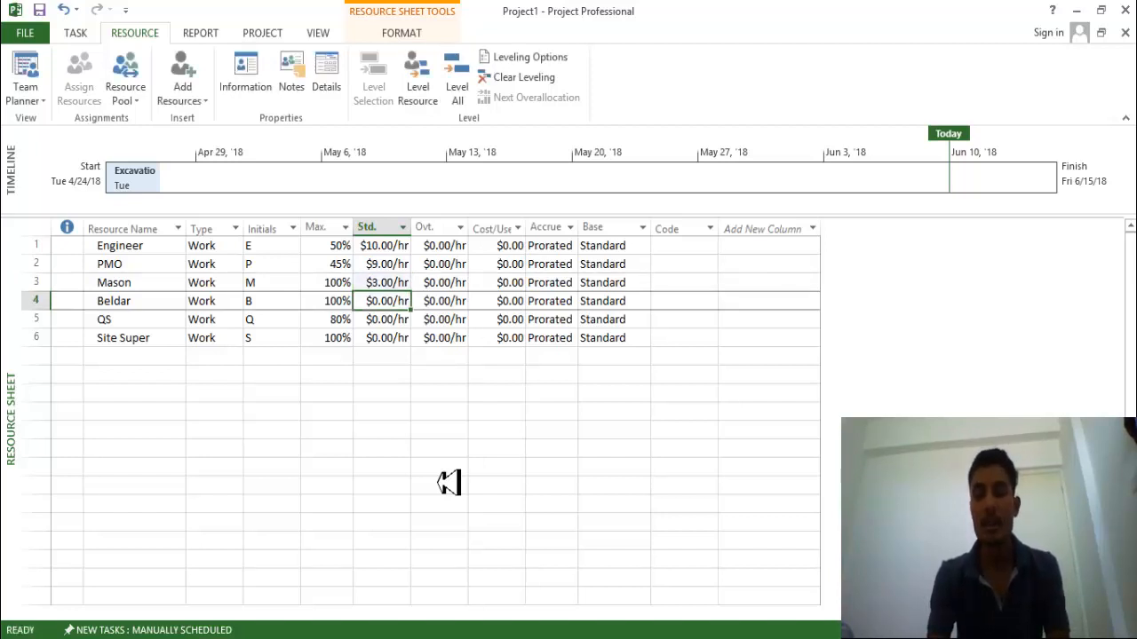
text(2.5)
key(Return)
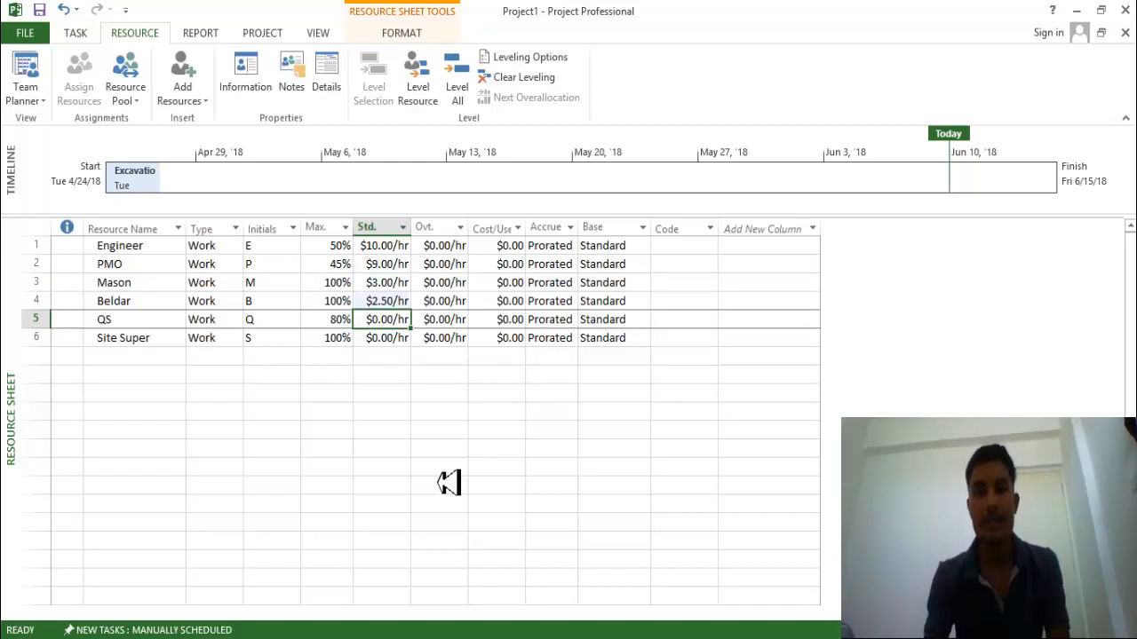
key(Return)
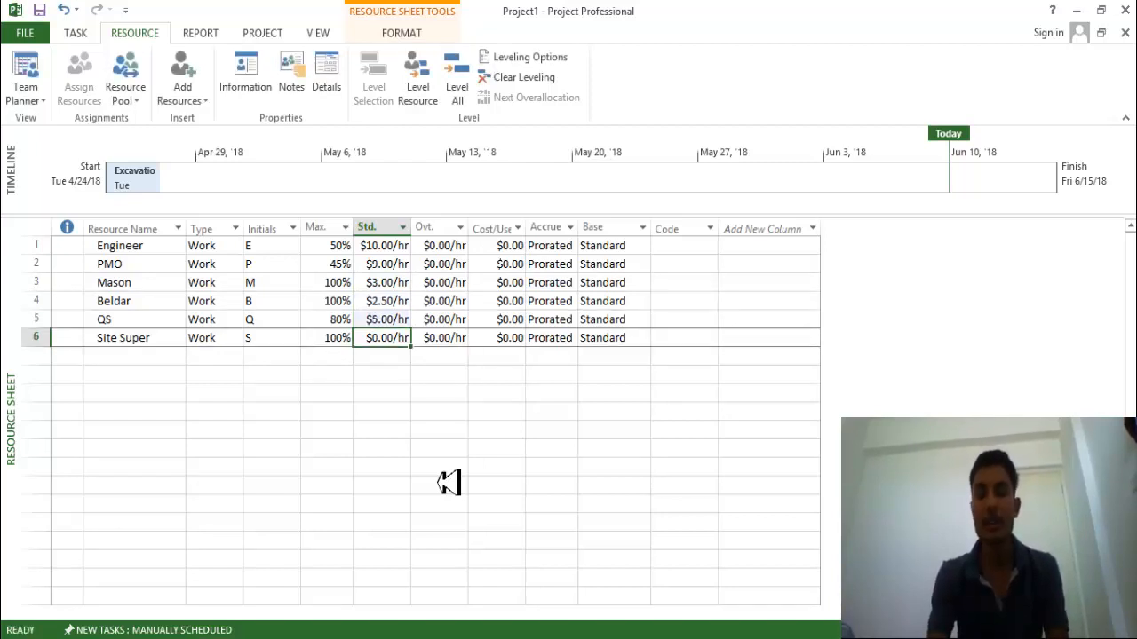
text(5)
key(Return)
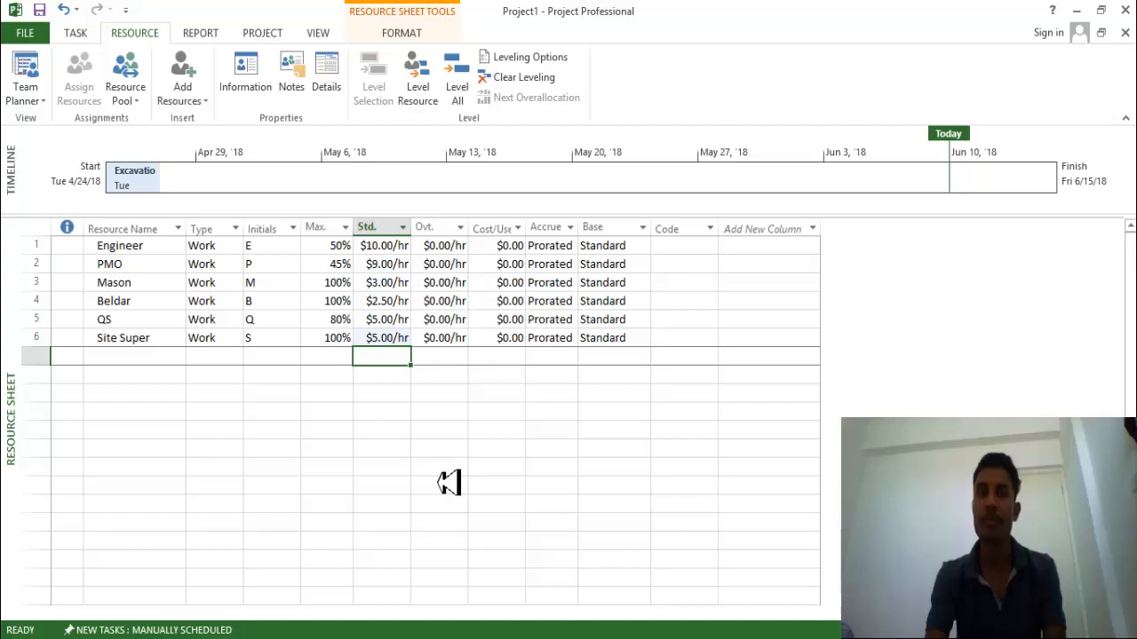
key(Up)
key(Up)
key(Up)
key(Up)
key(Up)
key(Right)
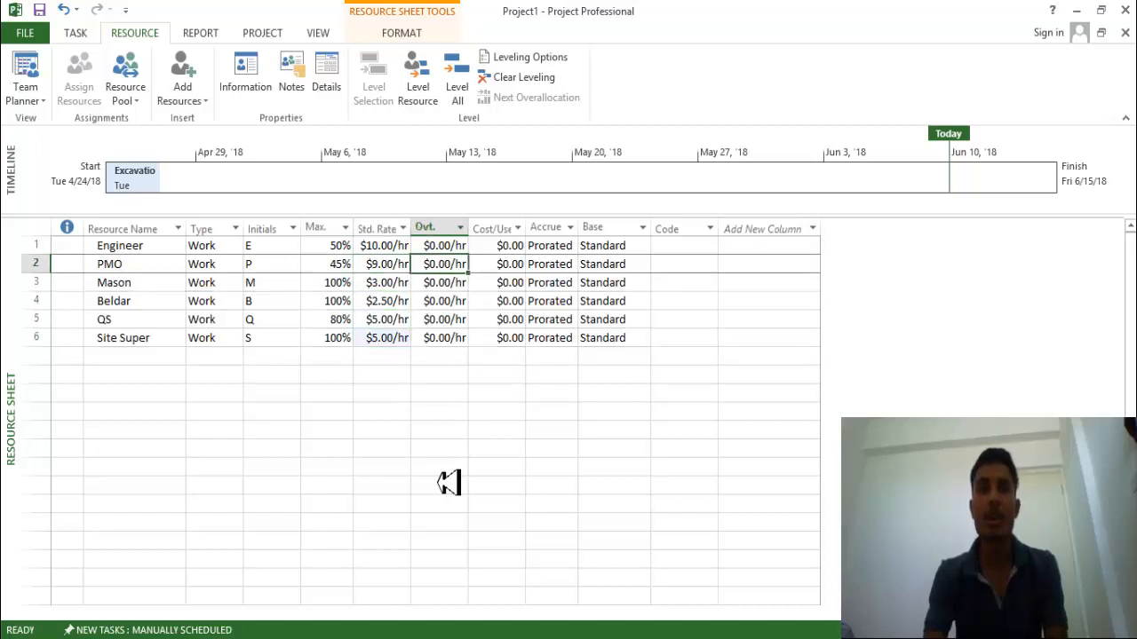
key(Left)
key(Left)
key(Right)
key(Right)
key(Right)
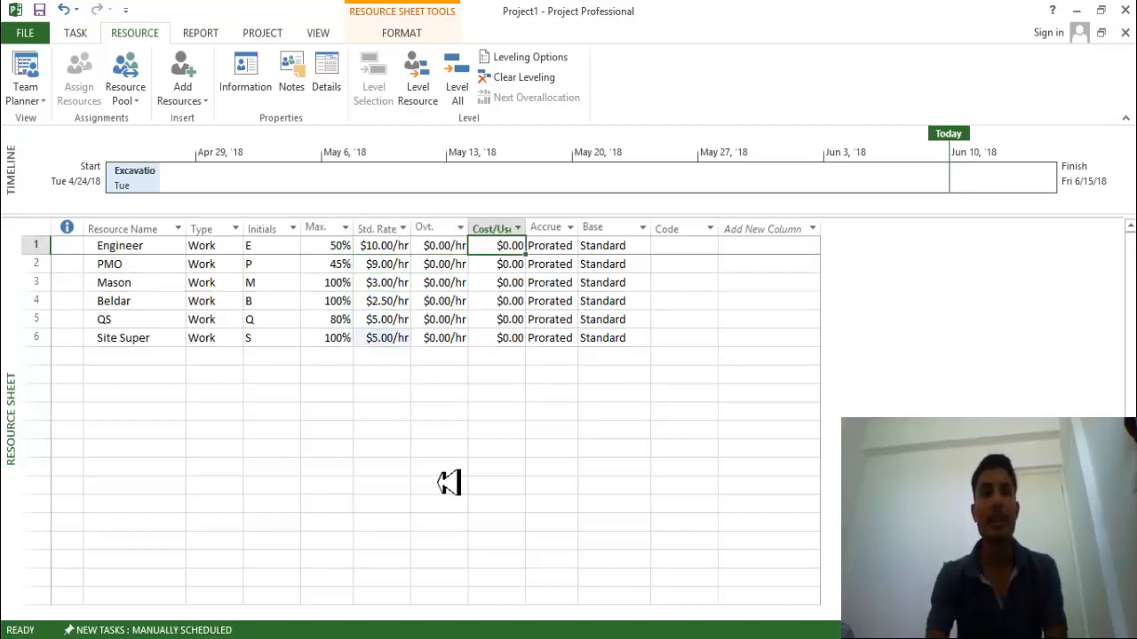
key(Left)
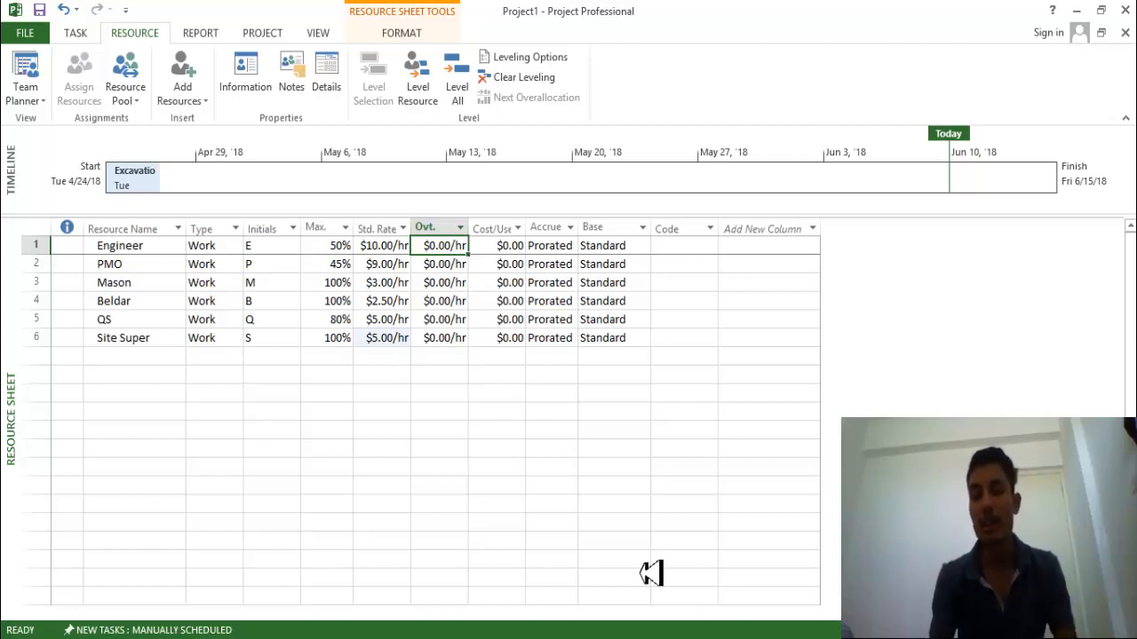
text(3)
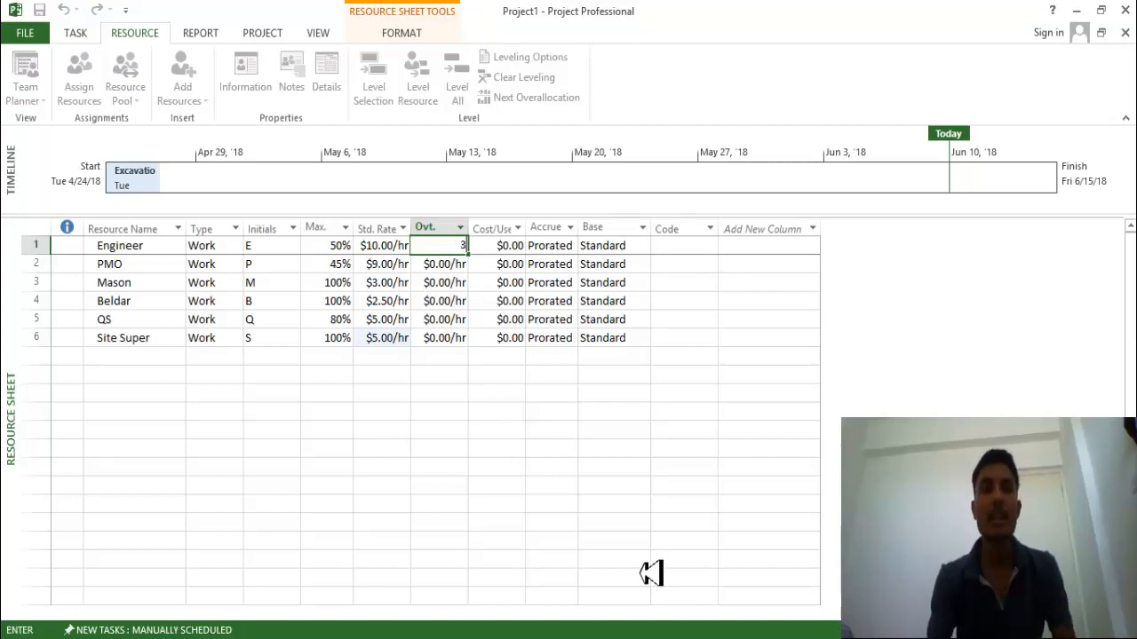
Enter overtime rates: Engineer $3, PMO $2.50, and $1 for Mason, Beldar, QS and Site Super.
key(Return)
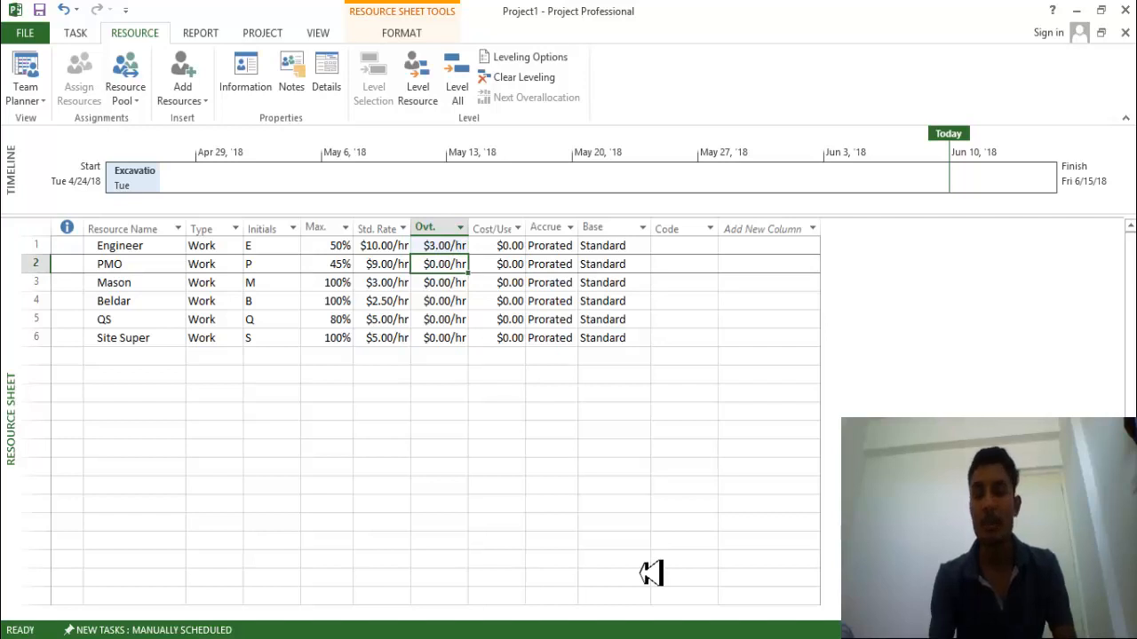
text(2.5)
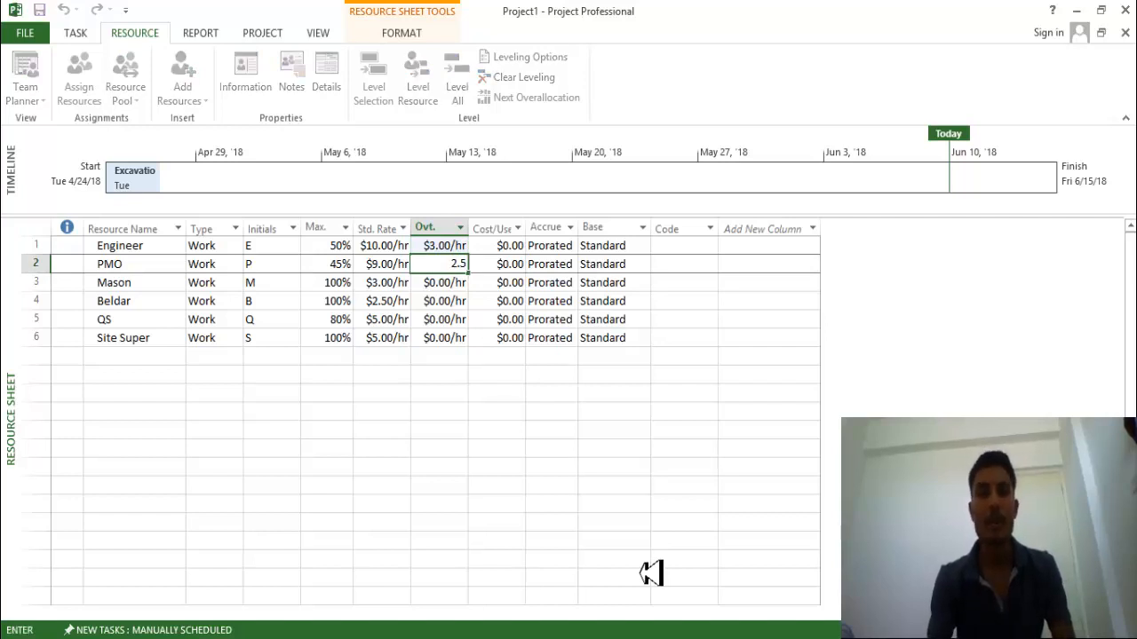
key(Return)
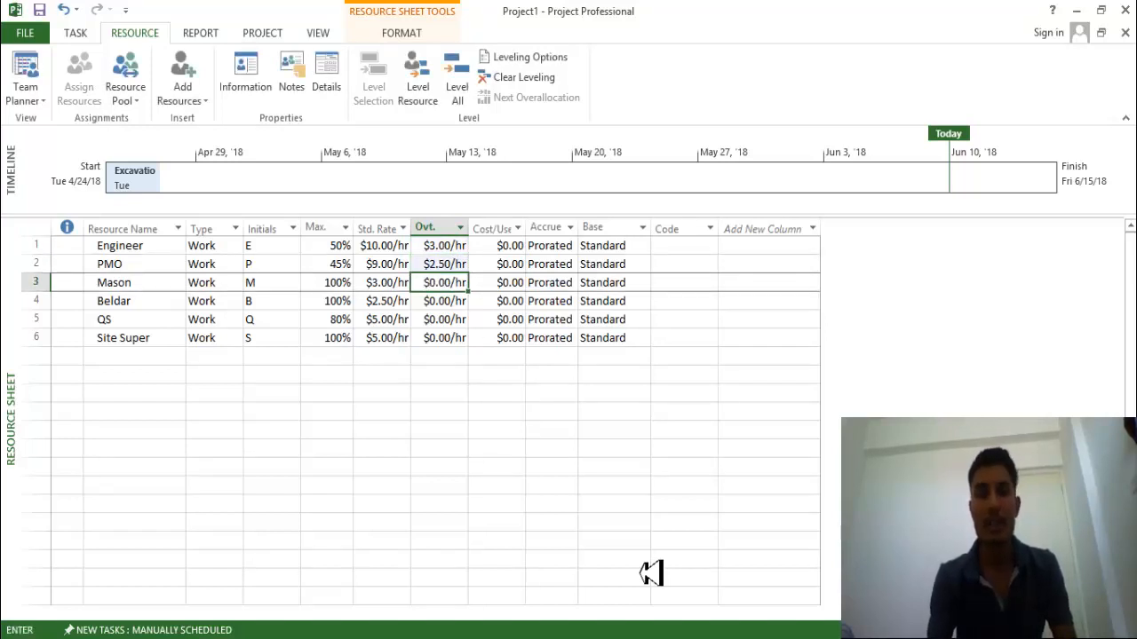
text(1)
key(Return)
text(1)
key(Return)
text(1)
key(Return)
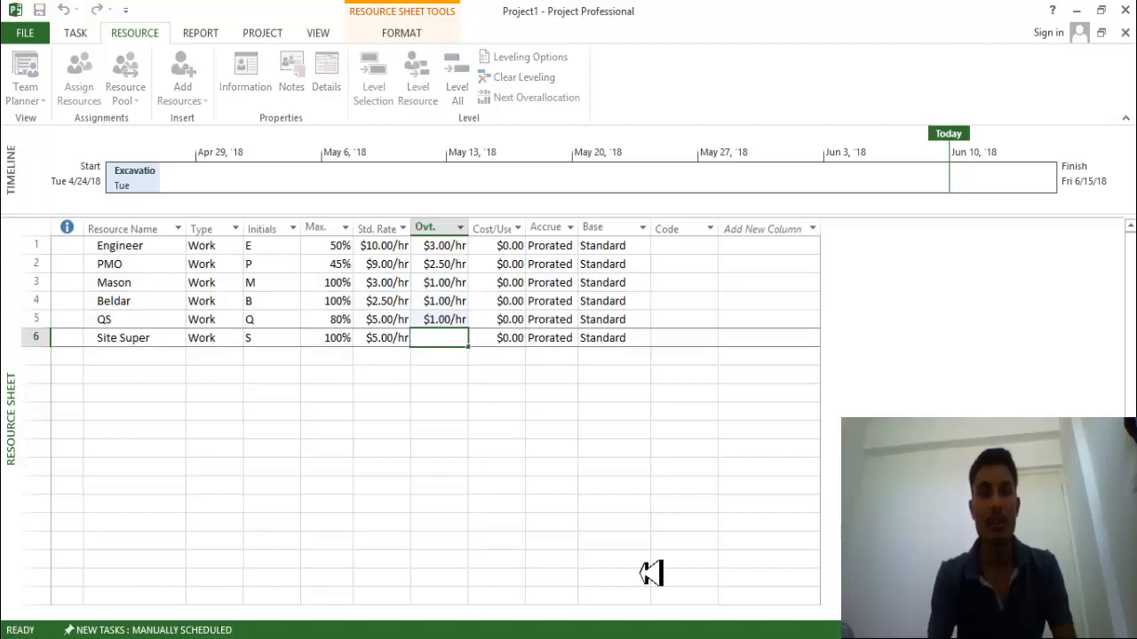
text(1.00/hr)
key(Return)
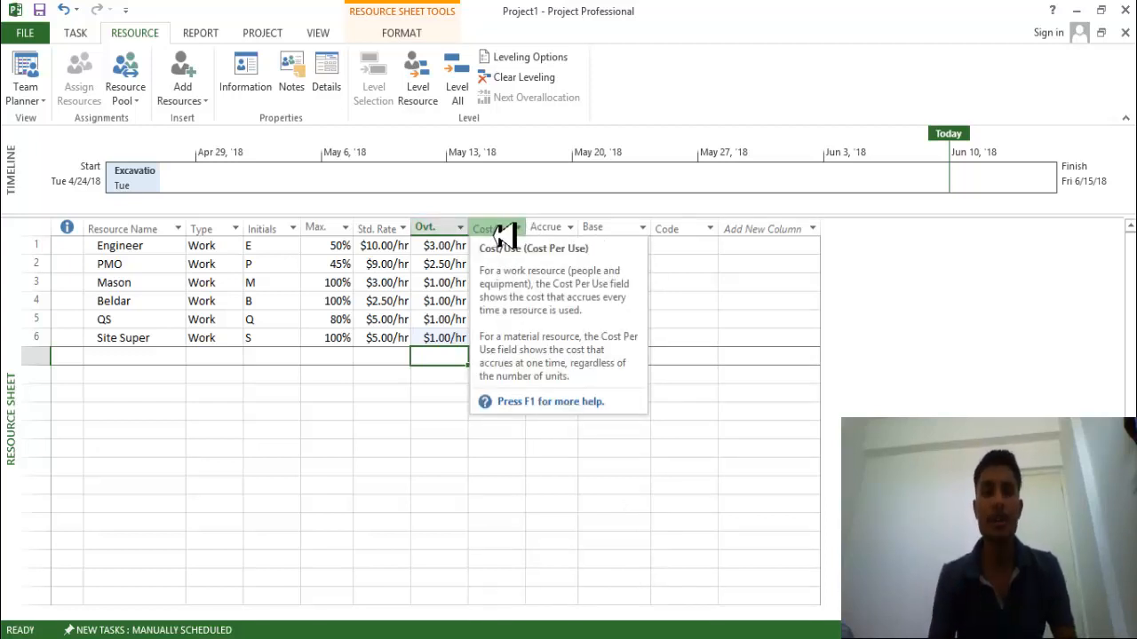
click(469, 504)
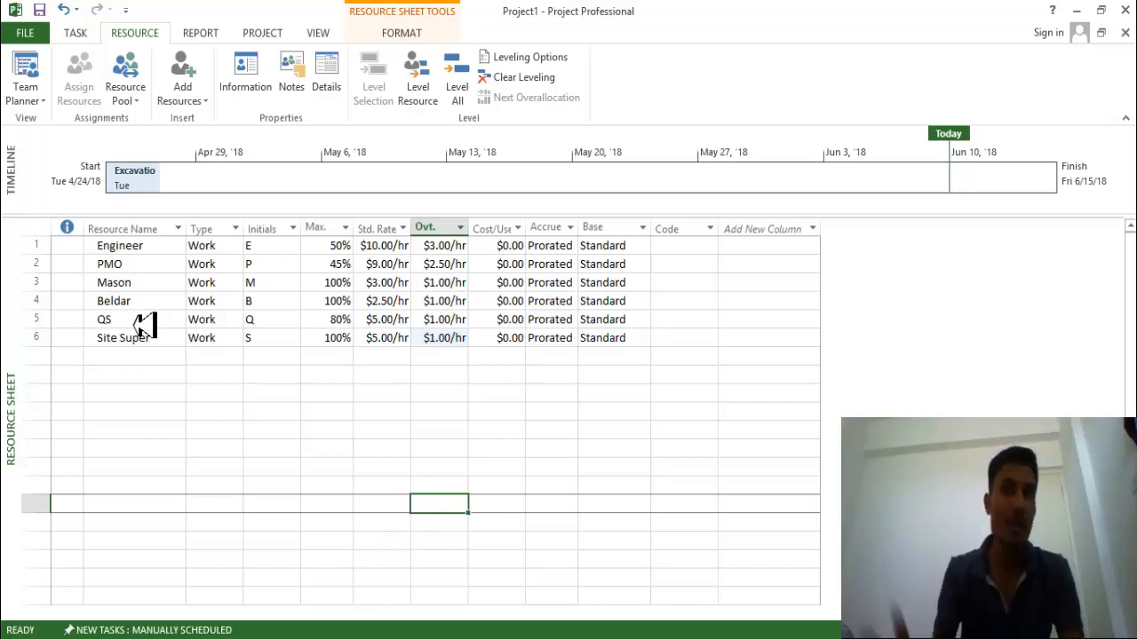
Switch to the Gantt Chart and set the column after Predecessors to Resource Names.
right_click(13, 249)
click(49, 269)
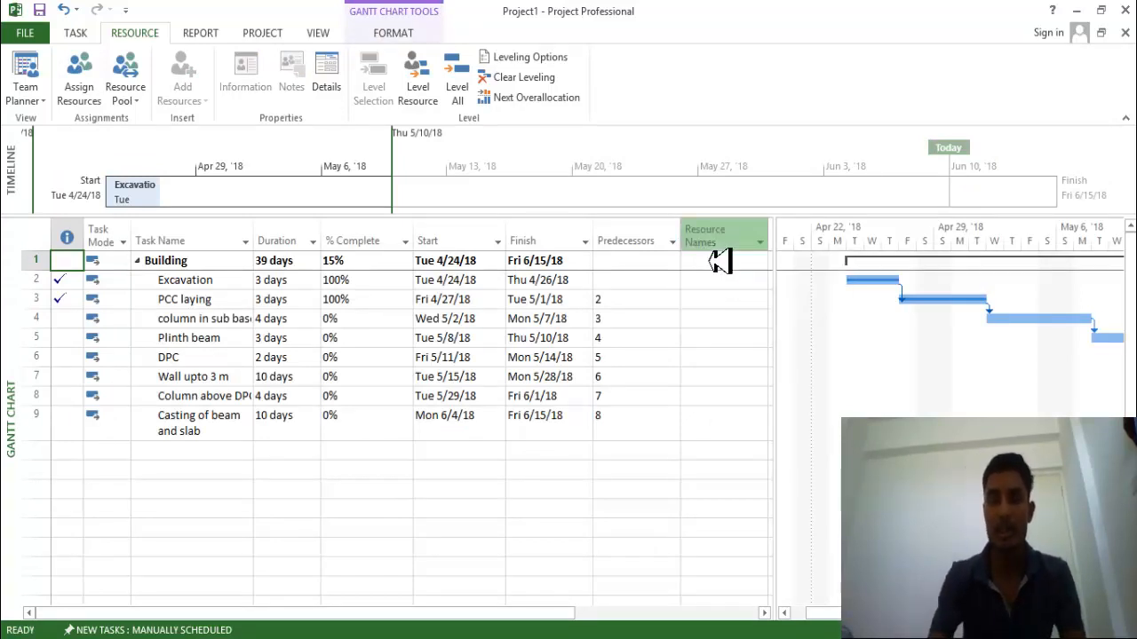
click(719, 244)
double_click(718, 239)
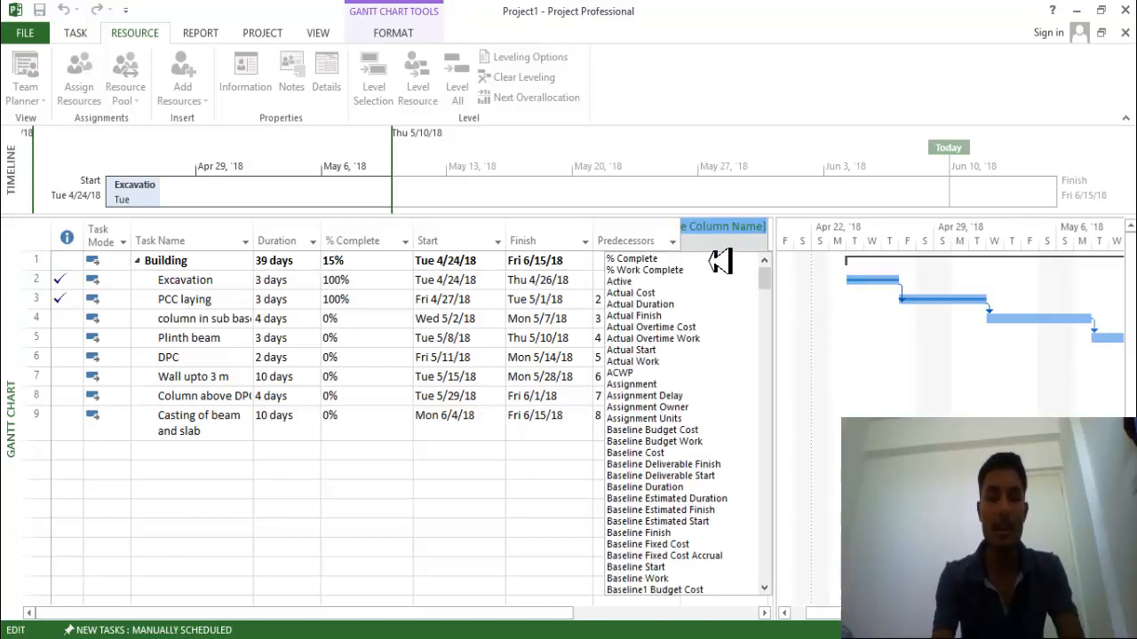
text(Resource Names)
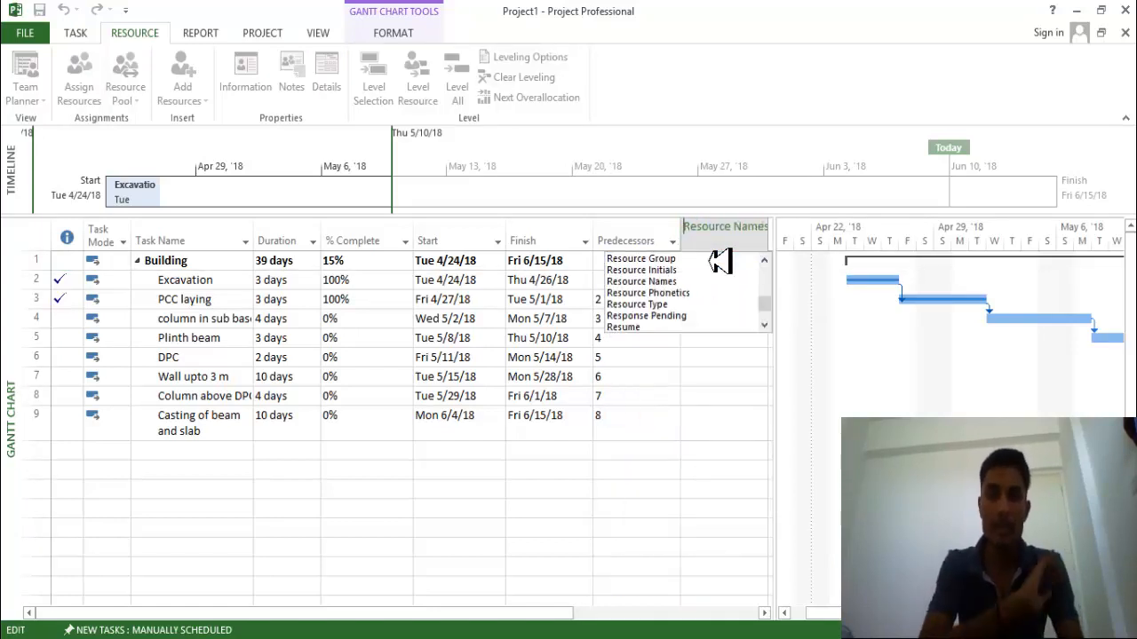
key(Return)
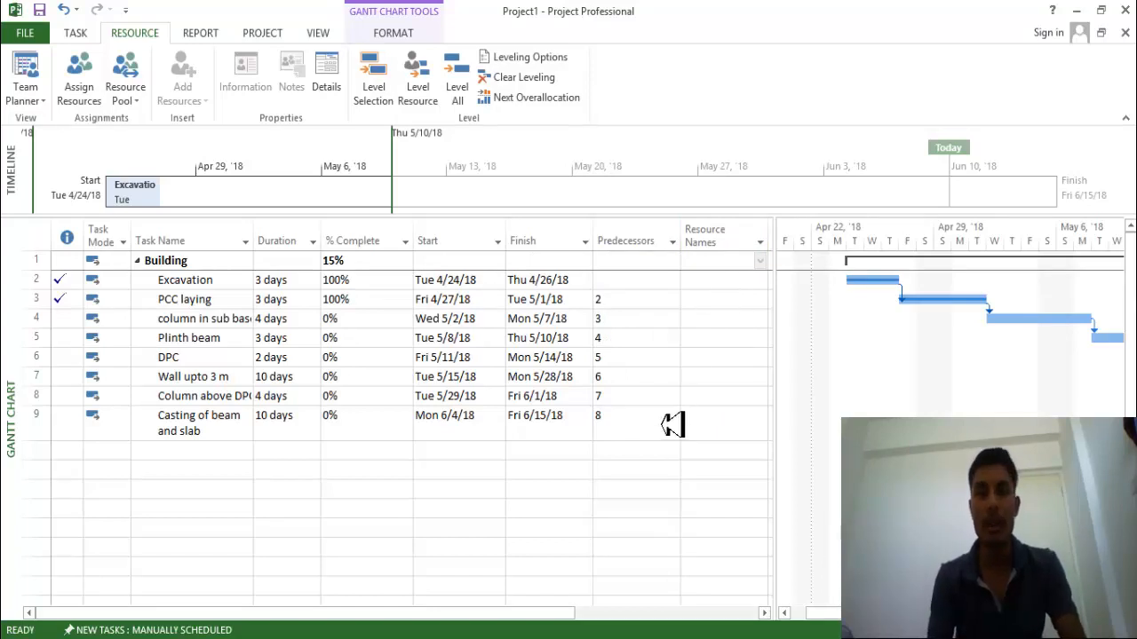
Assign Excavation its resources by ticking them in the Resource Names list.
click(719, 280)
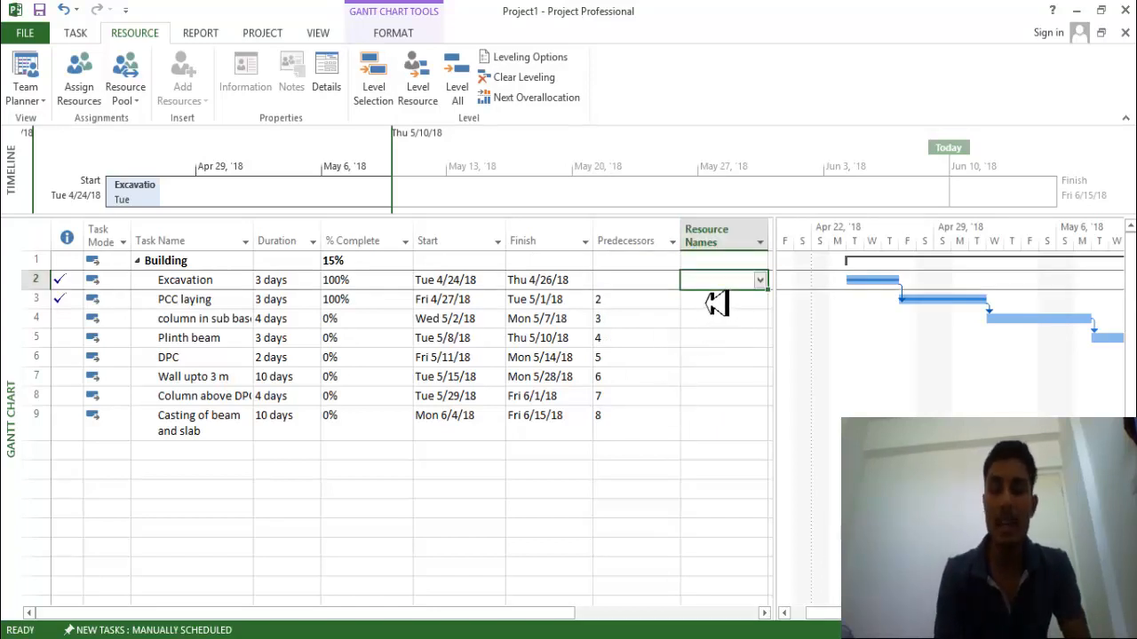
text(M)
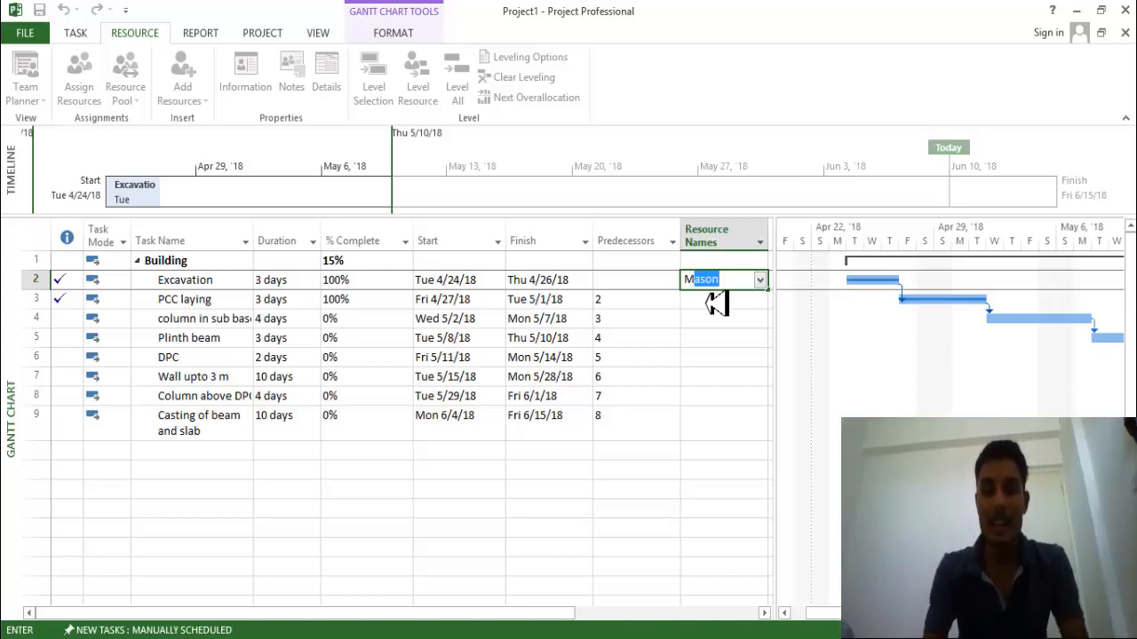
text(,)
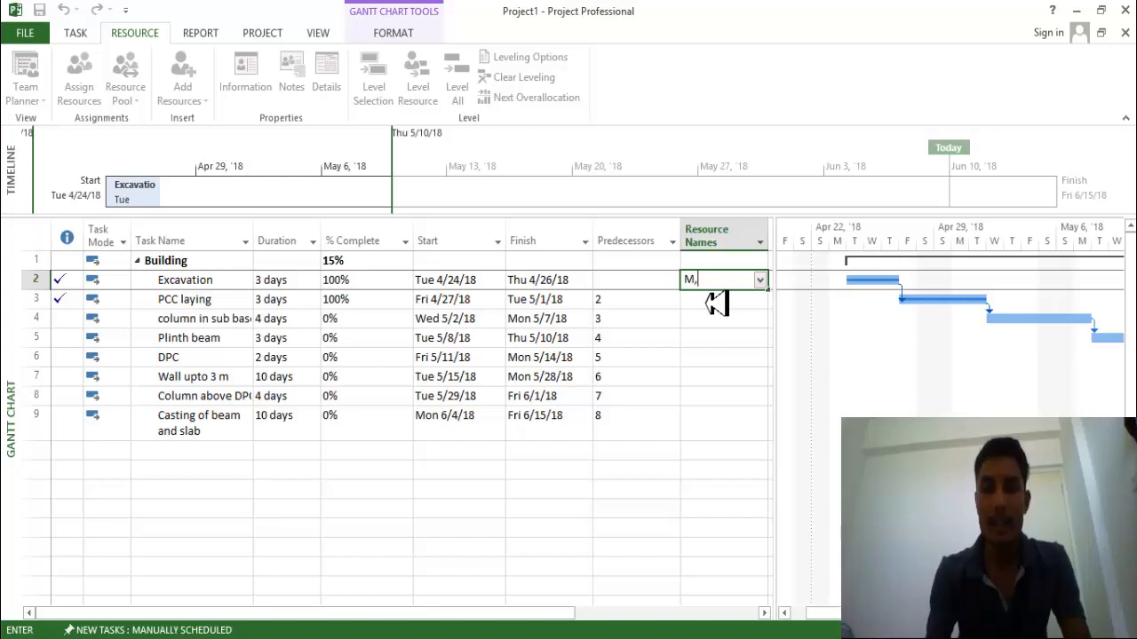
key(BackSpace)
key(BackSpace)
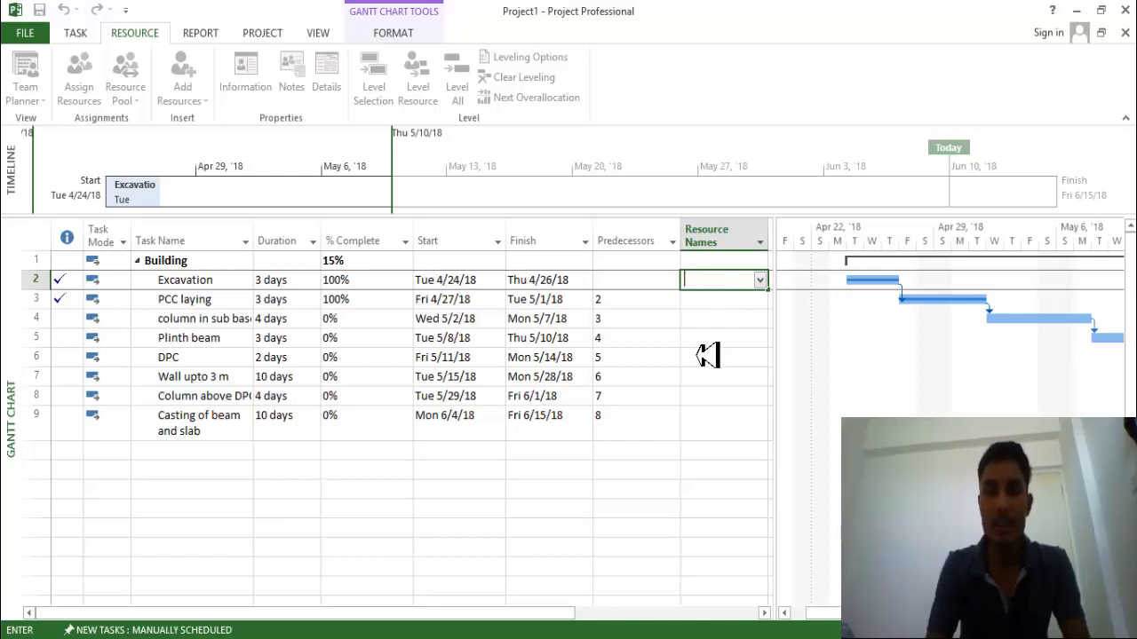
text(Mason)
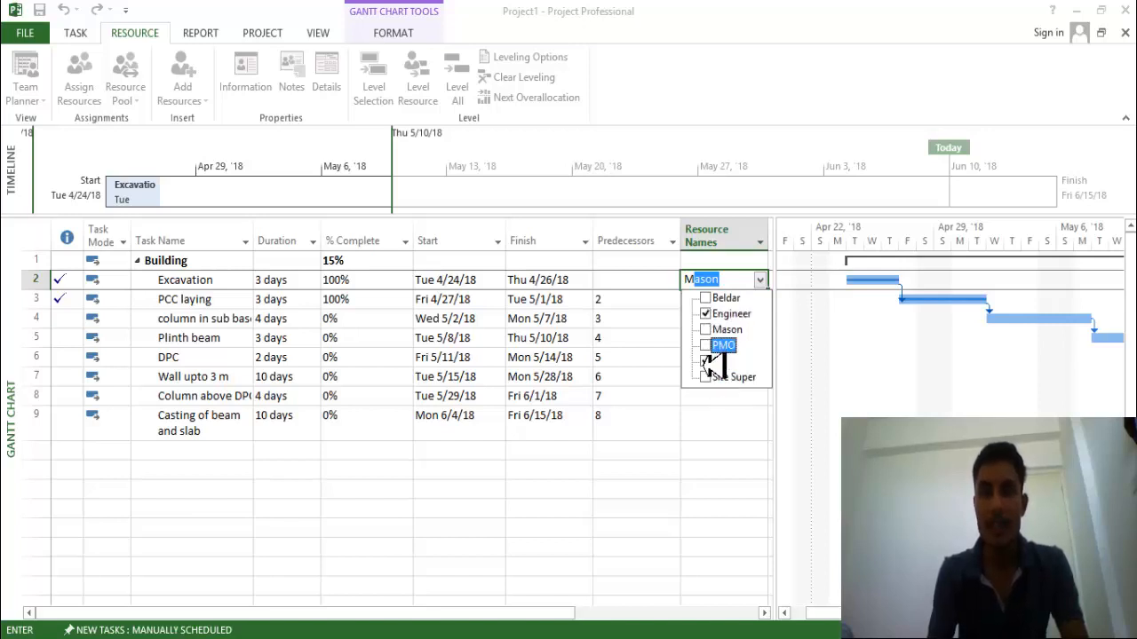
click(705, 330)
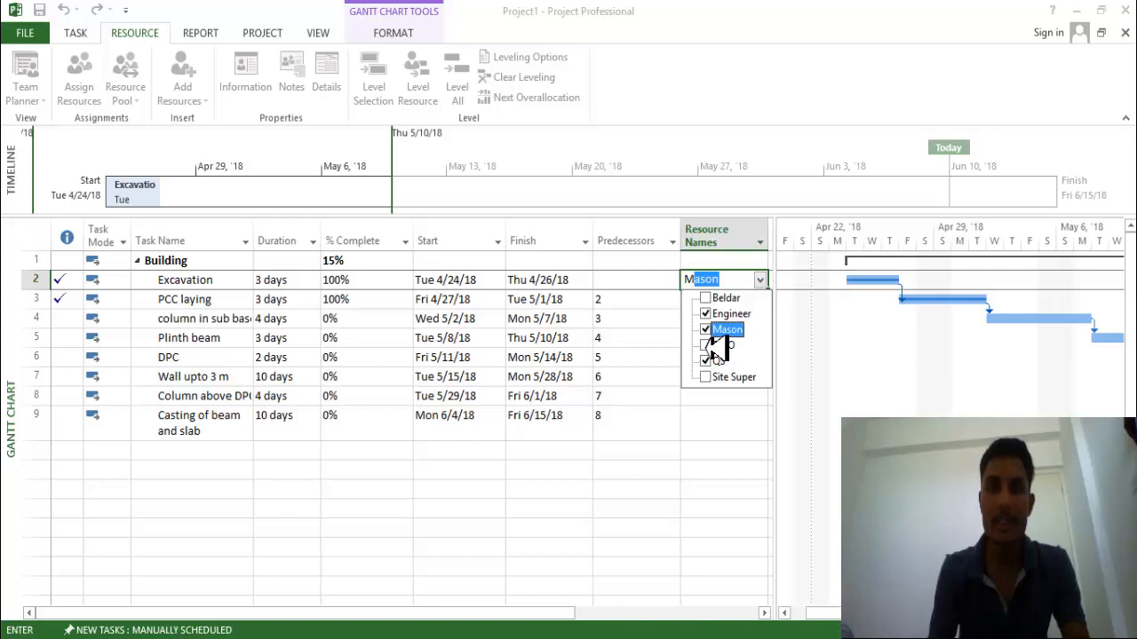
click(706, 377)
click(715, 450)
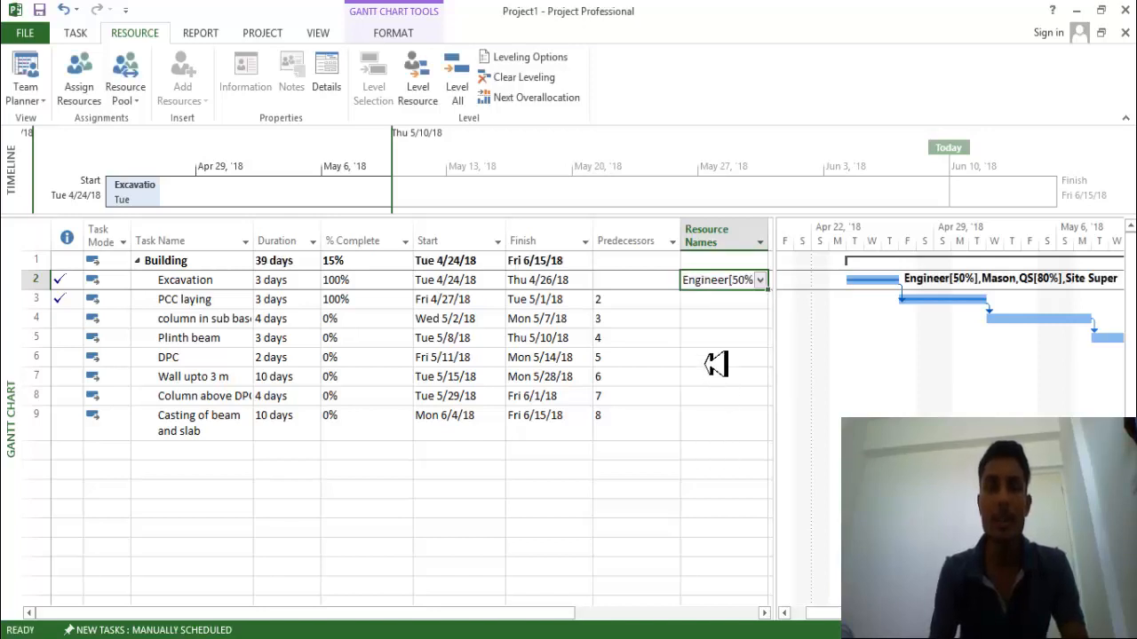
Assign Mason to PCC laying.
click(715, 301)
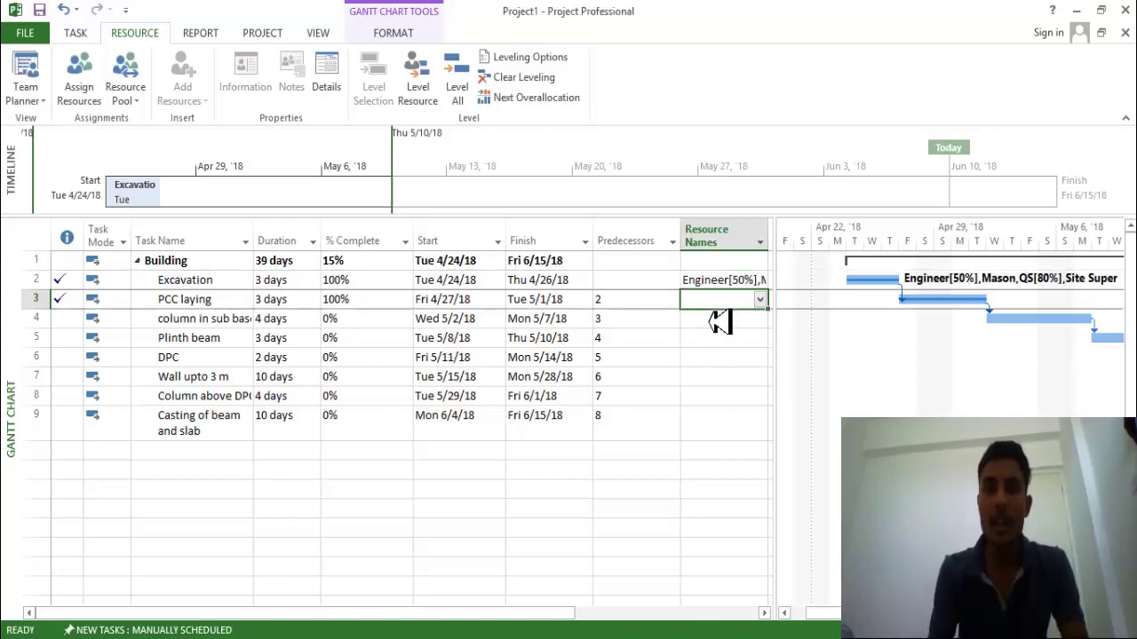
click(760, 300)
click(706, 349)
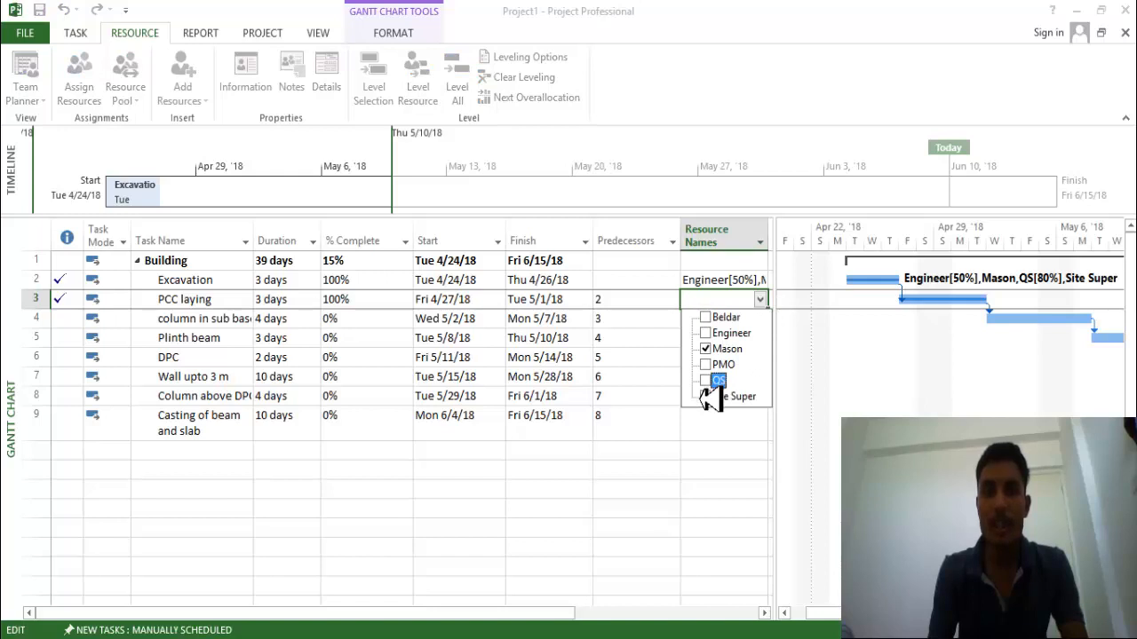
key(Return)
Assign Beldar and PMO to the sub-base column task.
click(720, 319)
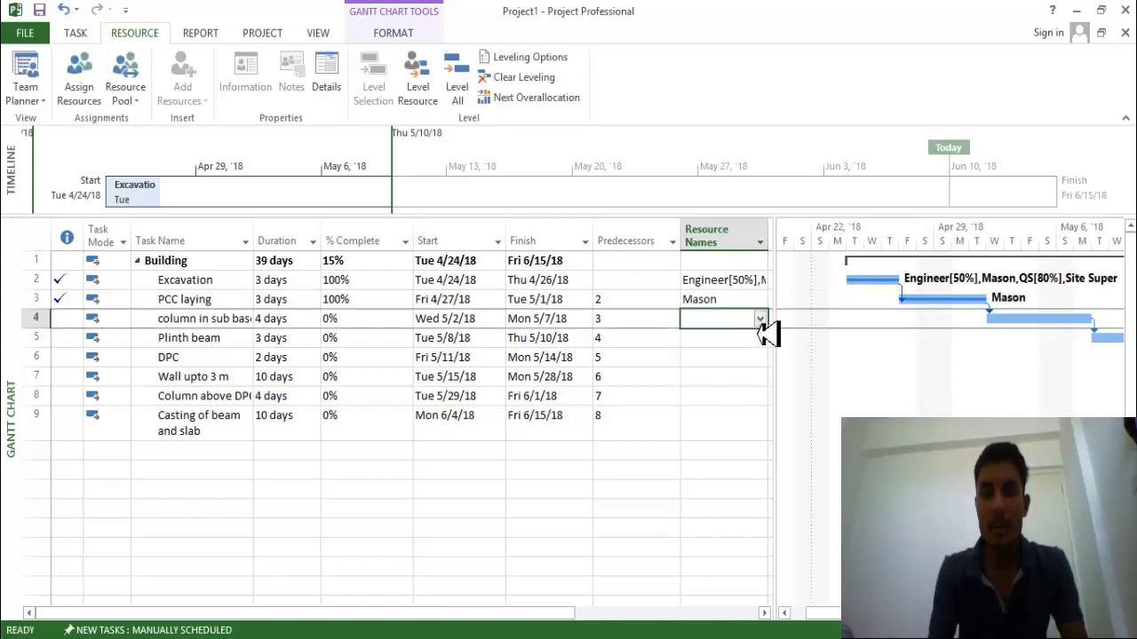
click(760, 319)
click(705, 336)
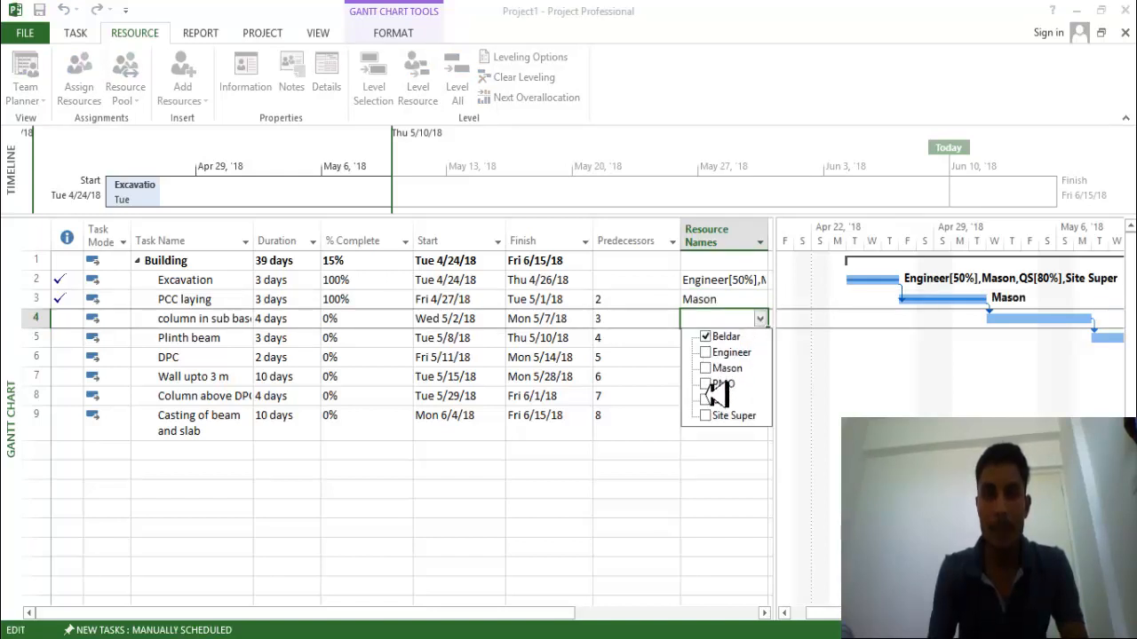
click(705, 384)
key(Return)
Assign QS to Plinth beam and adjust the table/chart split.
click(720, 338)
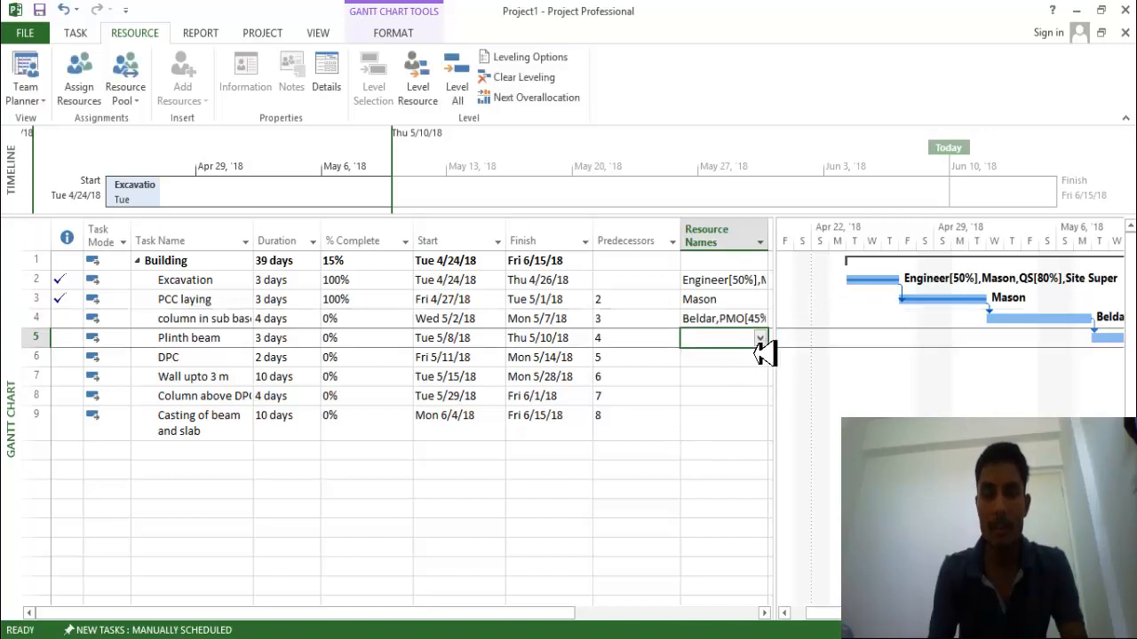
click(759, 338)
click(705, 419)
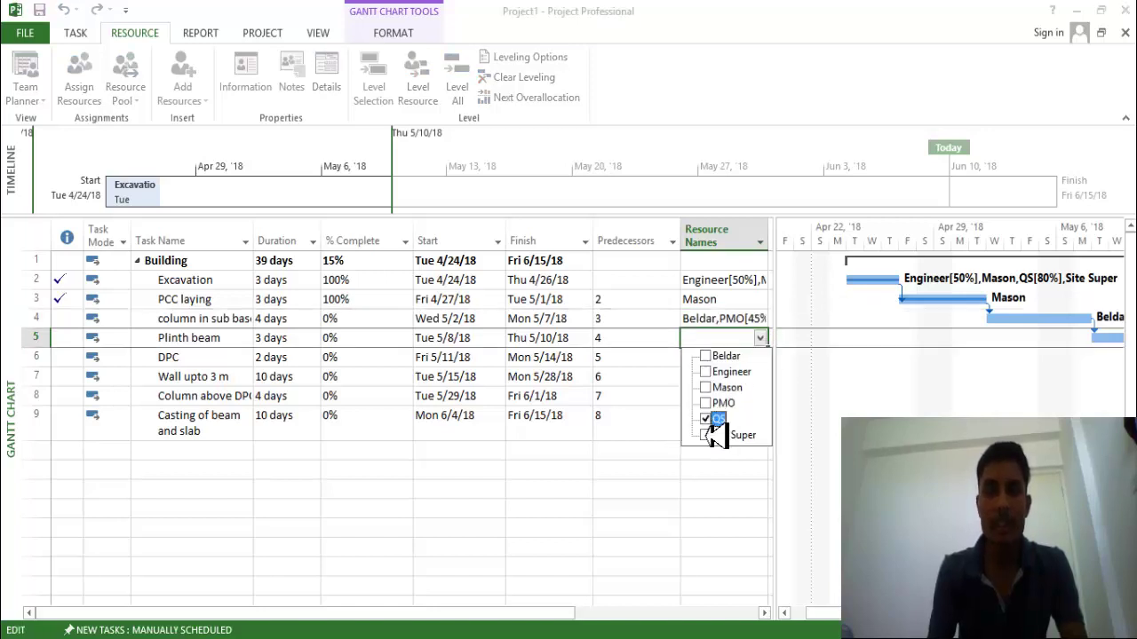
click(670, 512)
drag(773, 462, 826, 462)
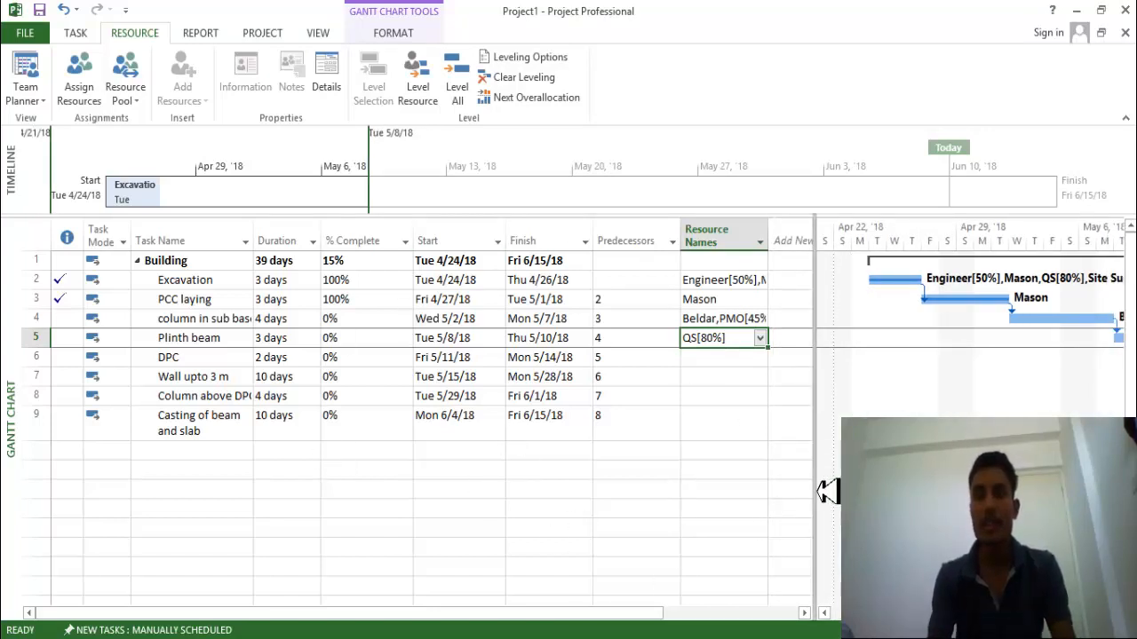
Narrow the task table so the Gantt bars show their resource labels through QS[80%].
drag(826, 491, 677, 500)
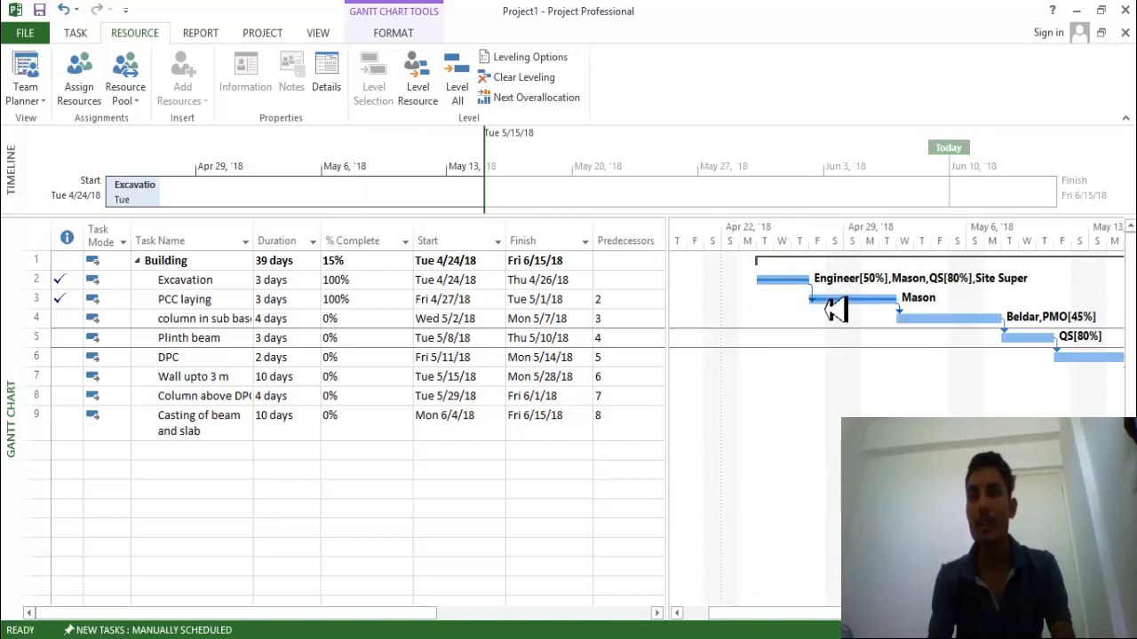